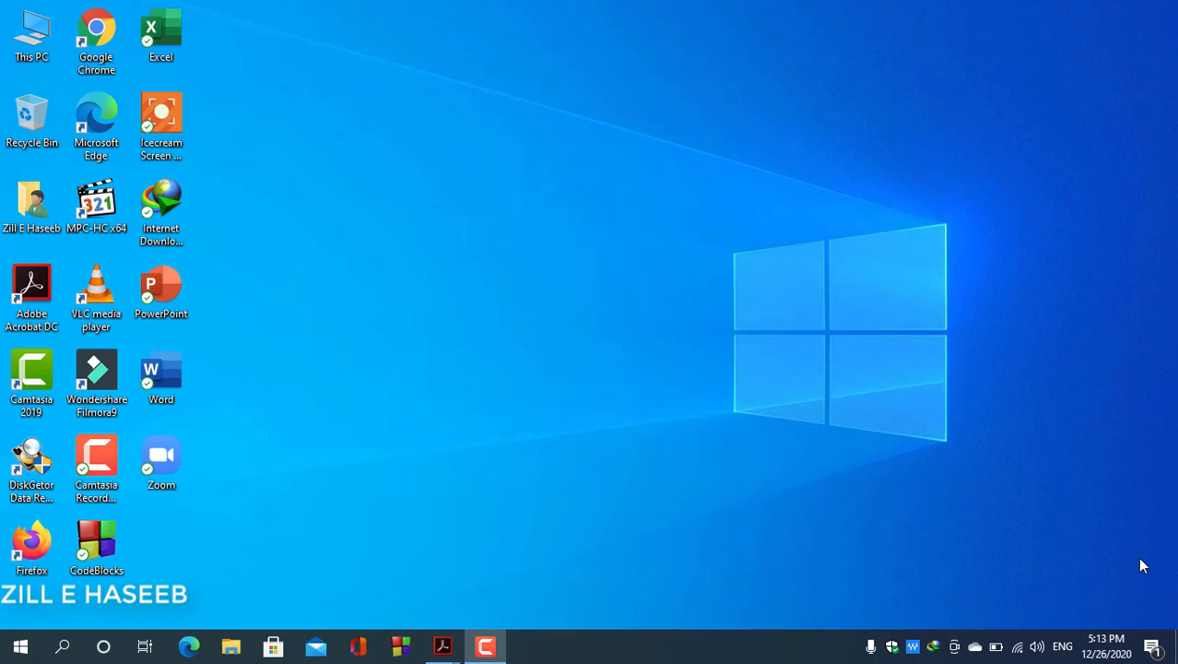
# Step: Check which keyboard languages are installed on the system and cycle through the input languages
pyautogui.click(1063, 646)
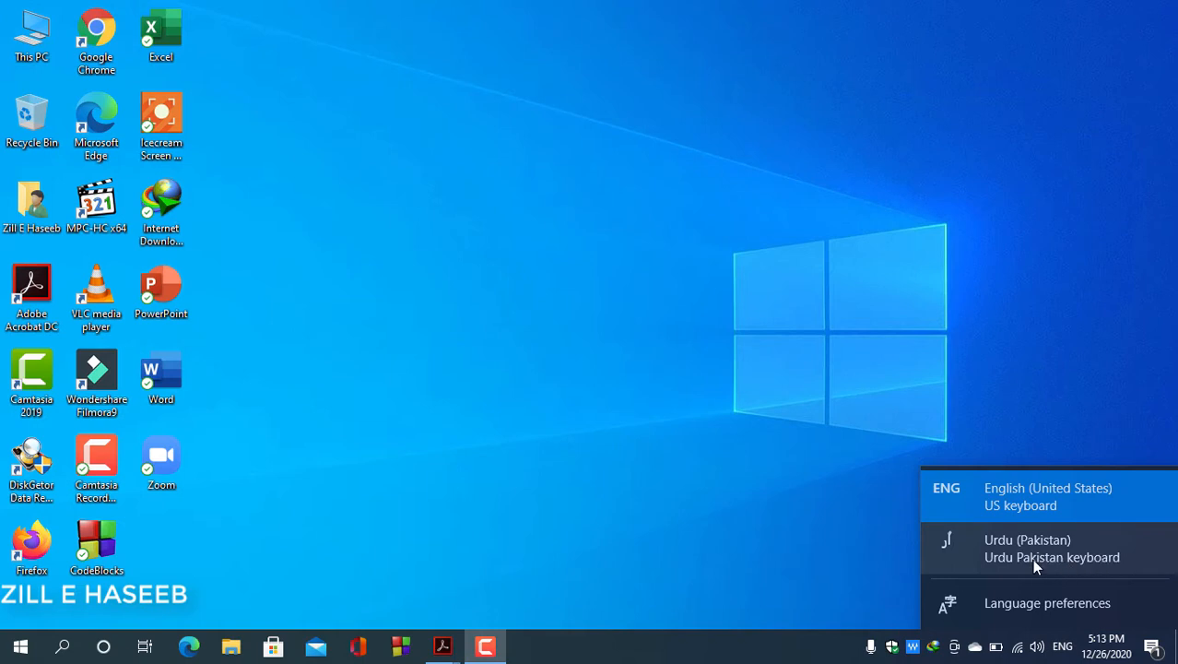
pyautogui.click(661, 392)
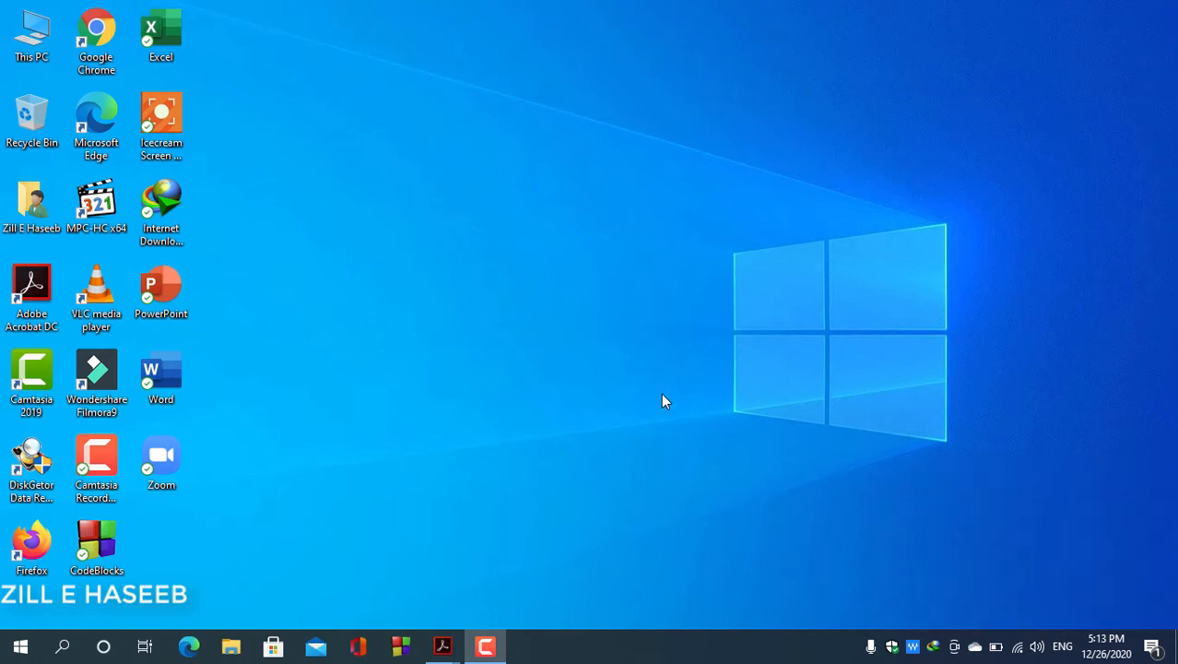
pyautogui.click(1062, 641)
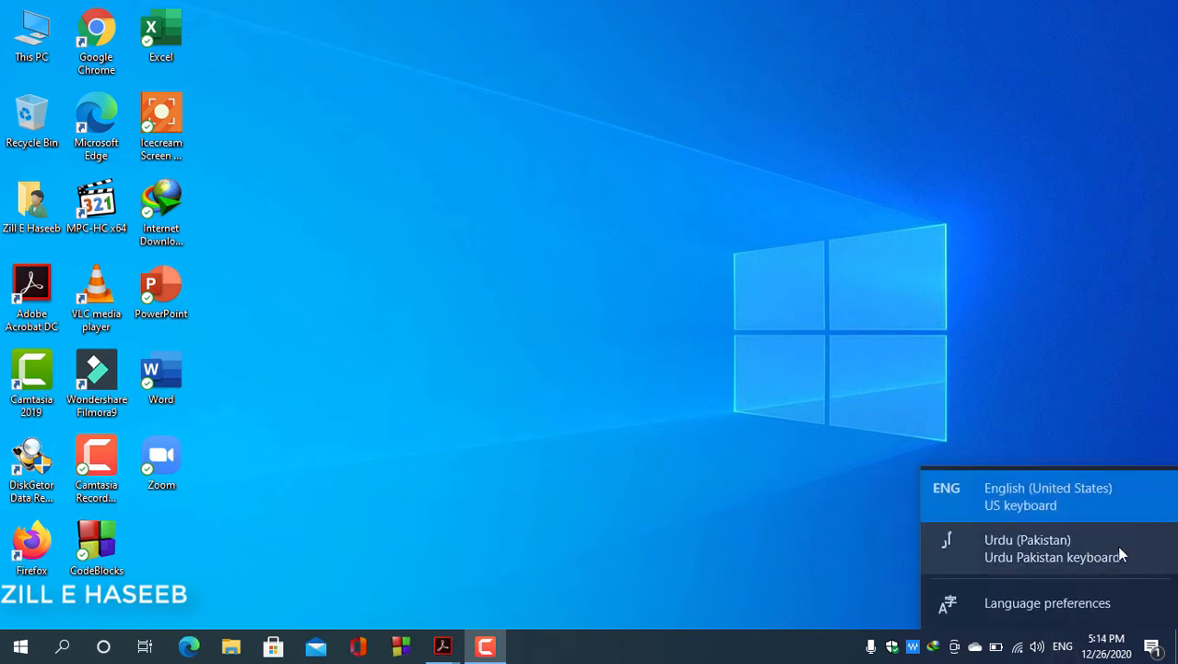
pyautogui.click(878, 424)
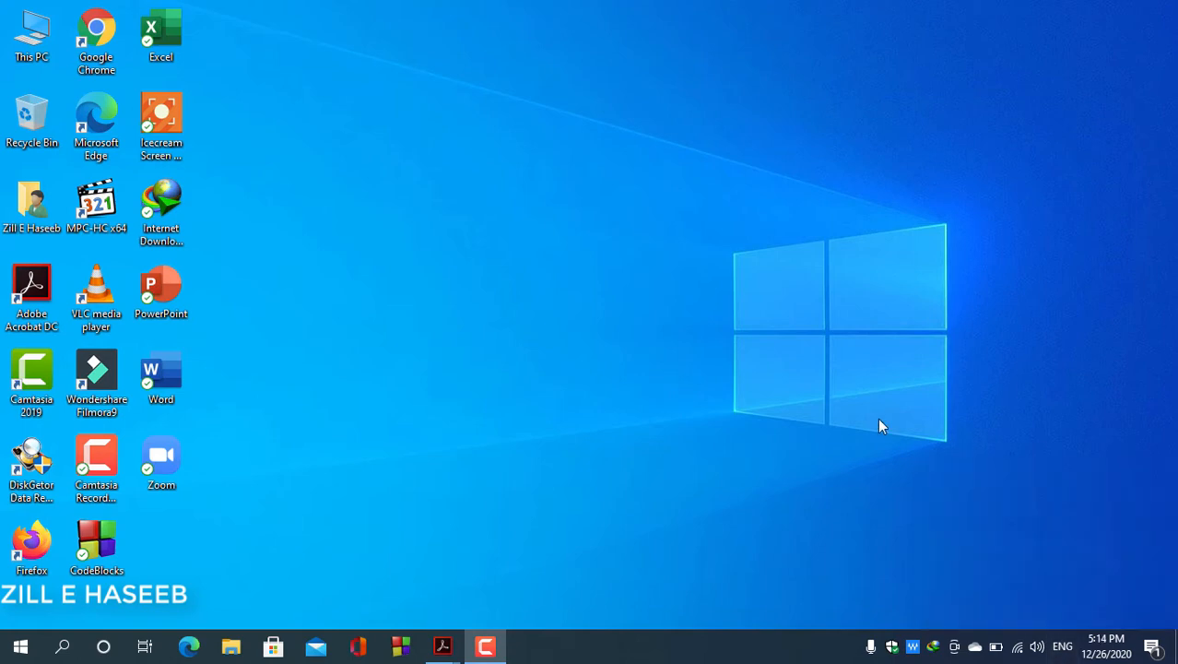
pyautogui.press('super+space')
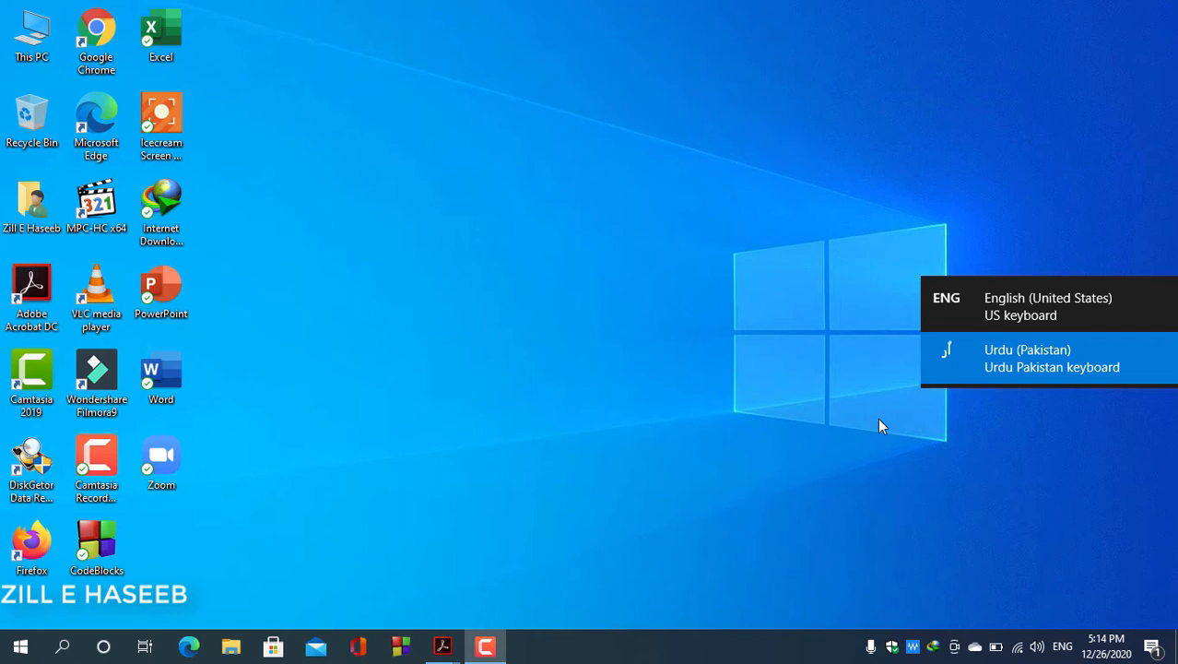
pyautogui.press('super+space')
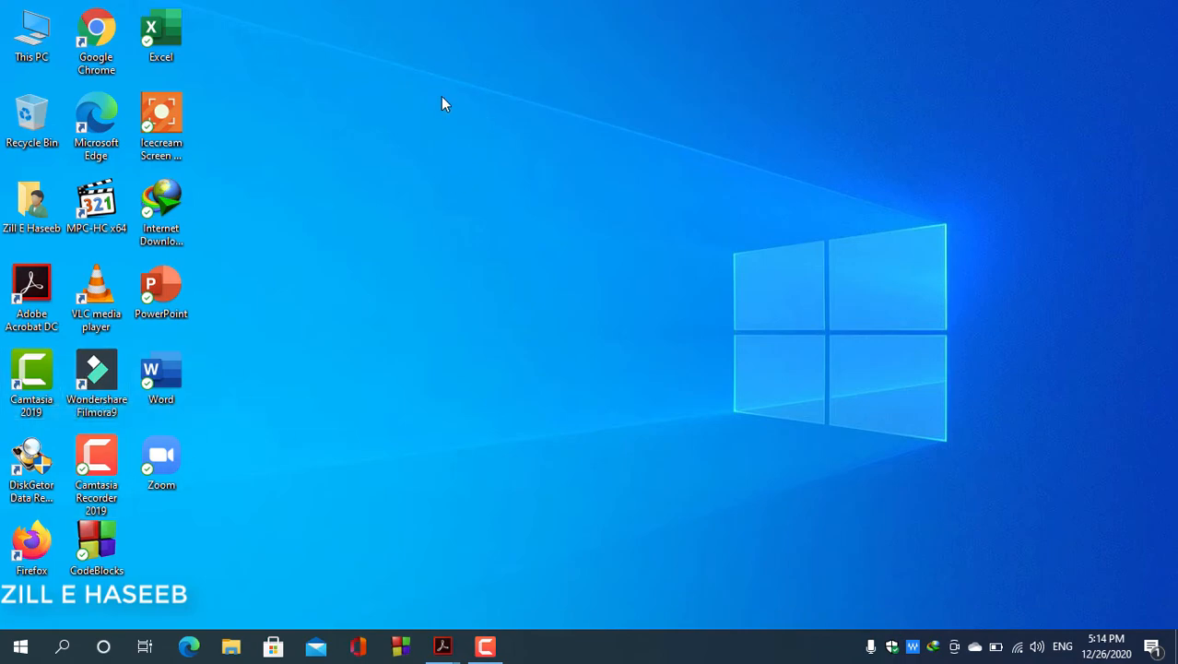
# Step: Open Google Chrome and search the web for "pak urdu installer"
pyautogui.doubleClick(81, 26)
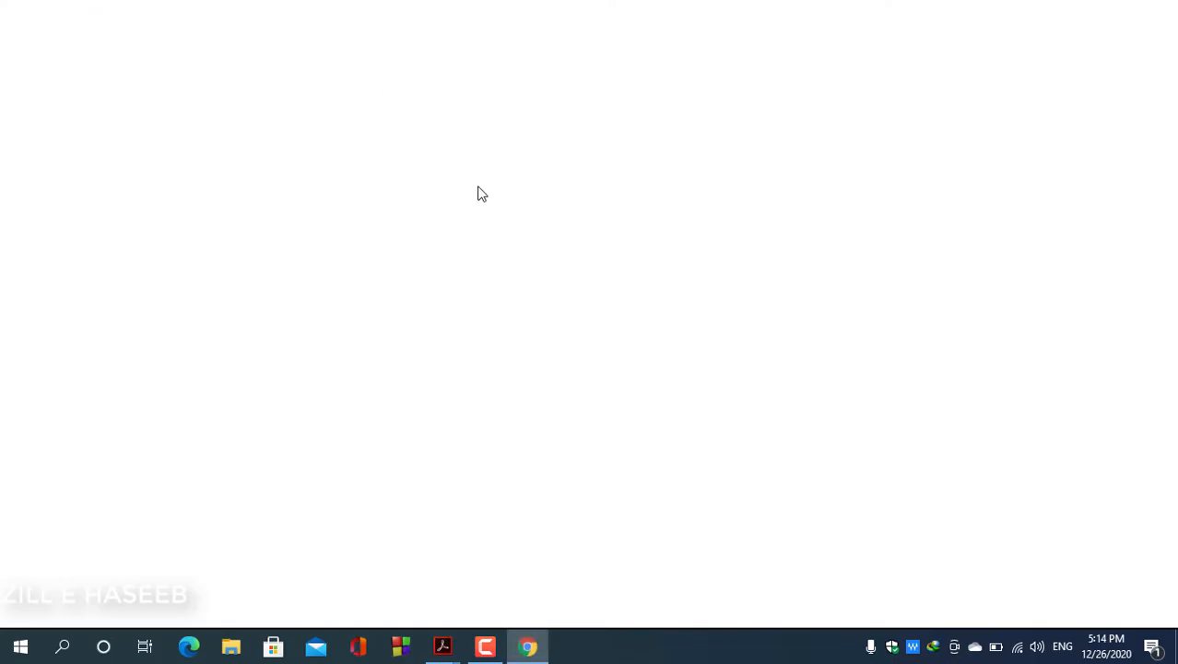
pyautogui.click(326, 44)
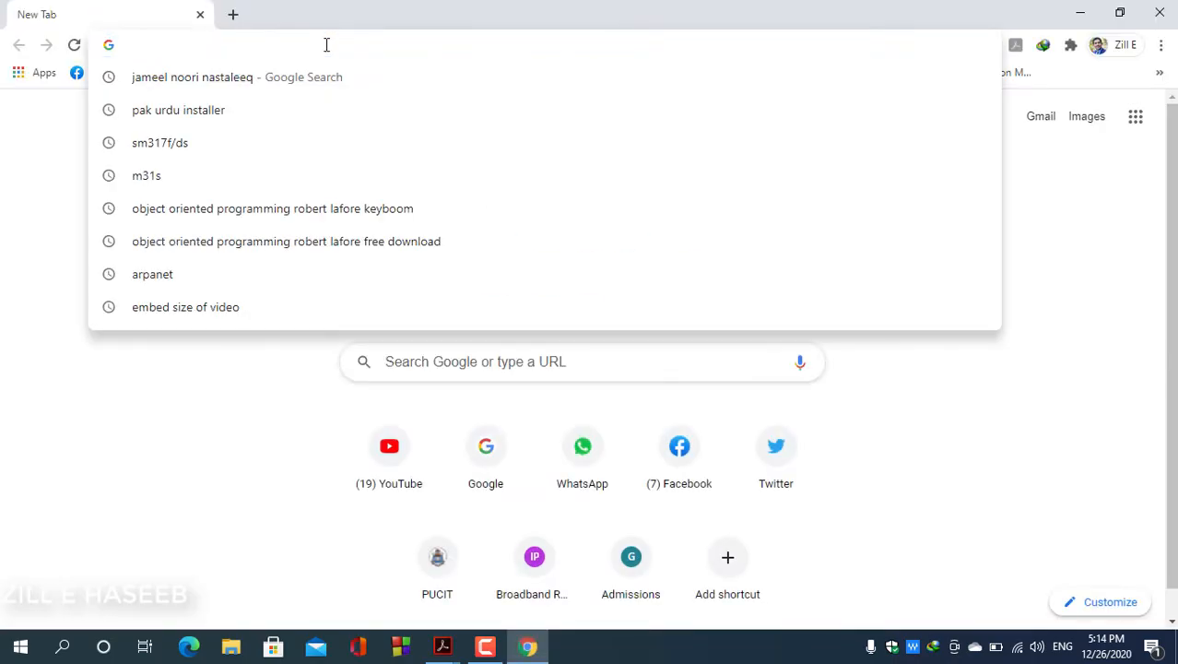
pyautogui.write('u')
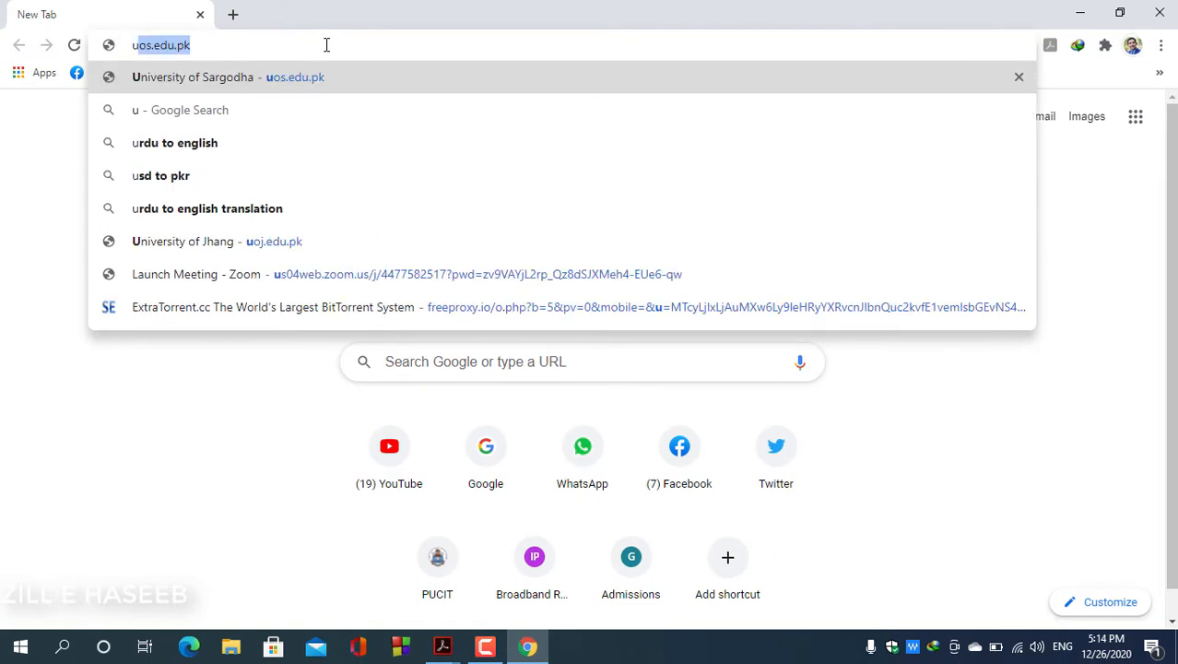
pyautogui.press('BackSpace')
pyautogui.press('BackSpace')
pyautogui.write('pa')
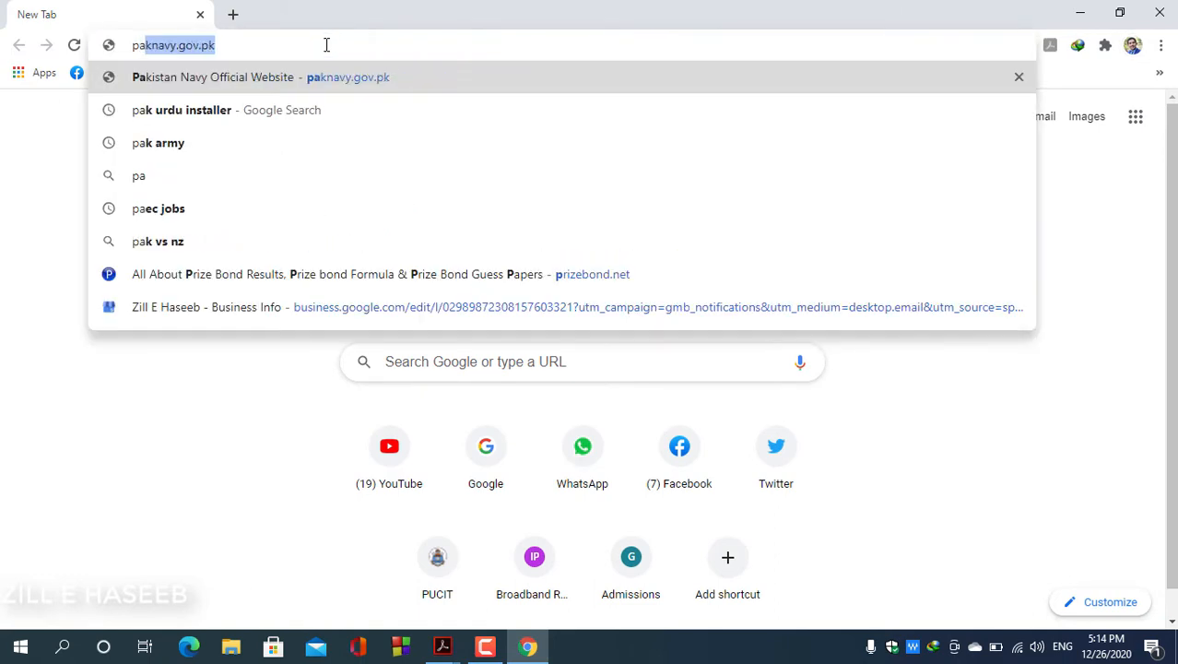
pyautogui.write('k urd')
pyautogui.press('Return')
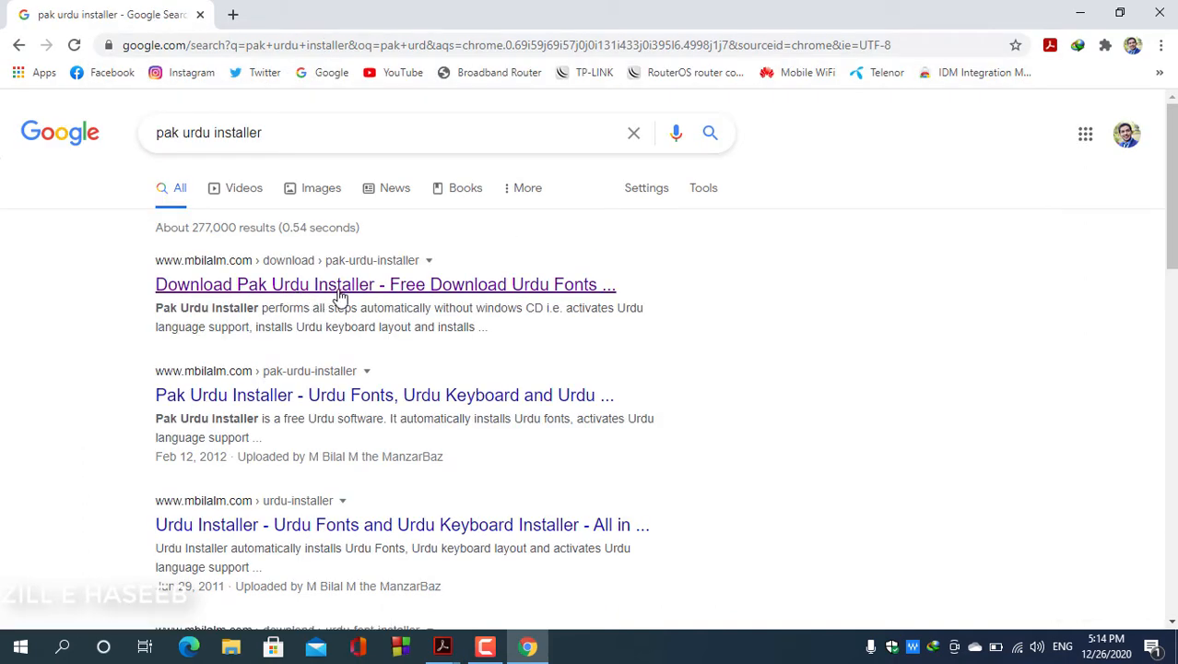
# Step: Download Pak-Urdu-Installer.exe through the MediaFire (.exe) link on the mbilalm.com download page
pyautogui.click(341, 295)
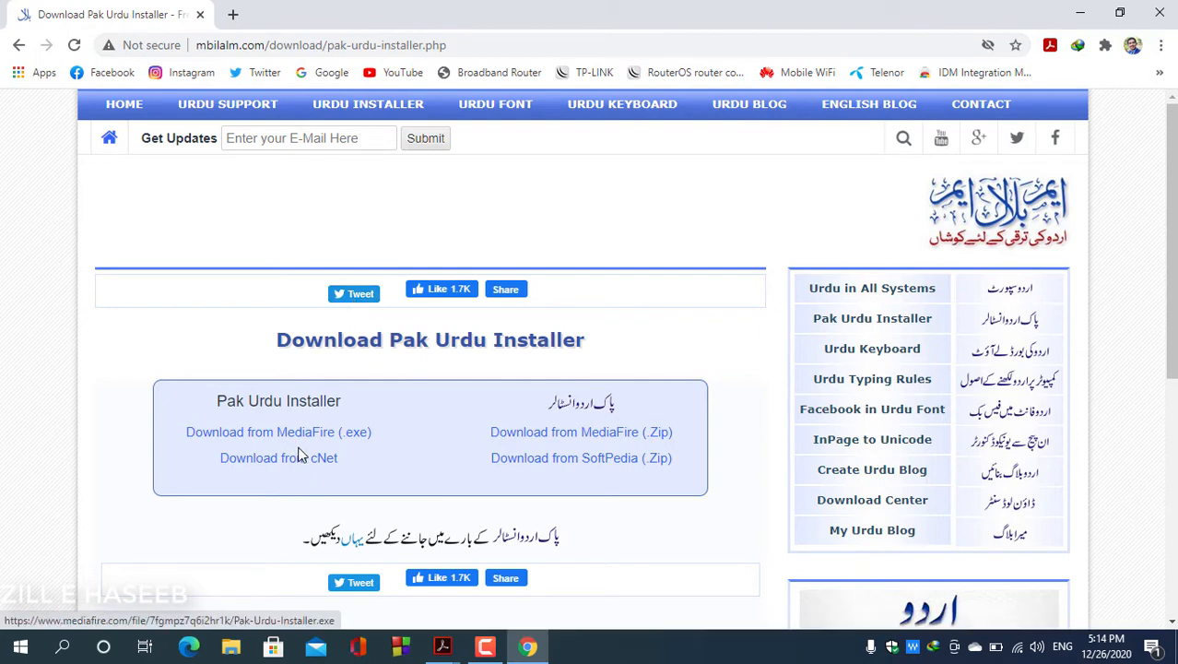
pyautogui.click(341, 441)
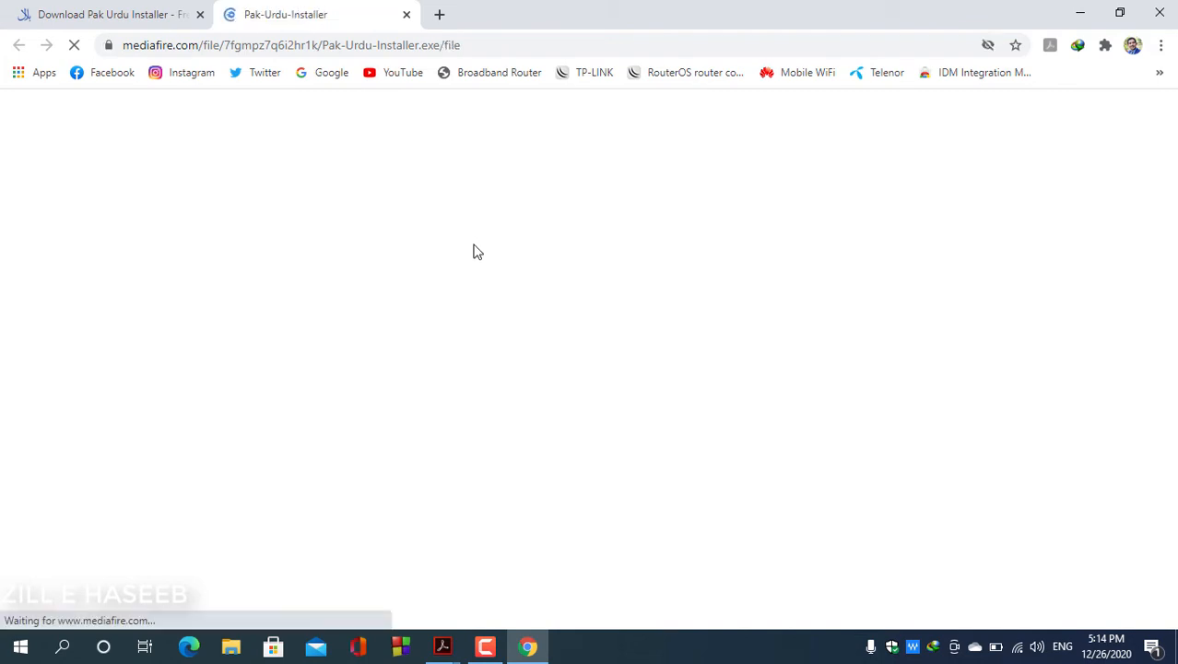
pyautogui.click(833, 261)
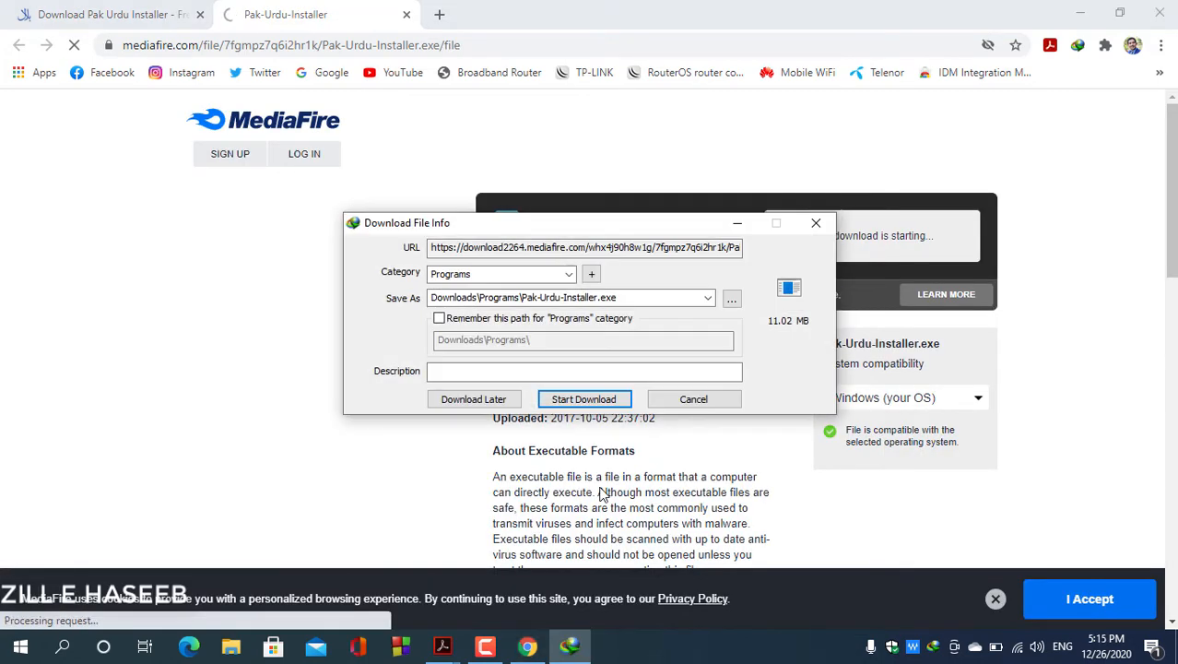
pyautogui.click(618, 398)
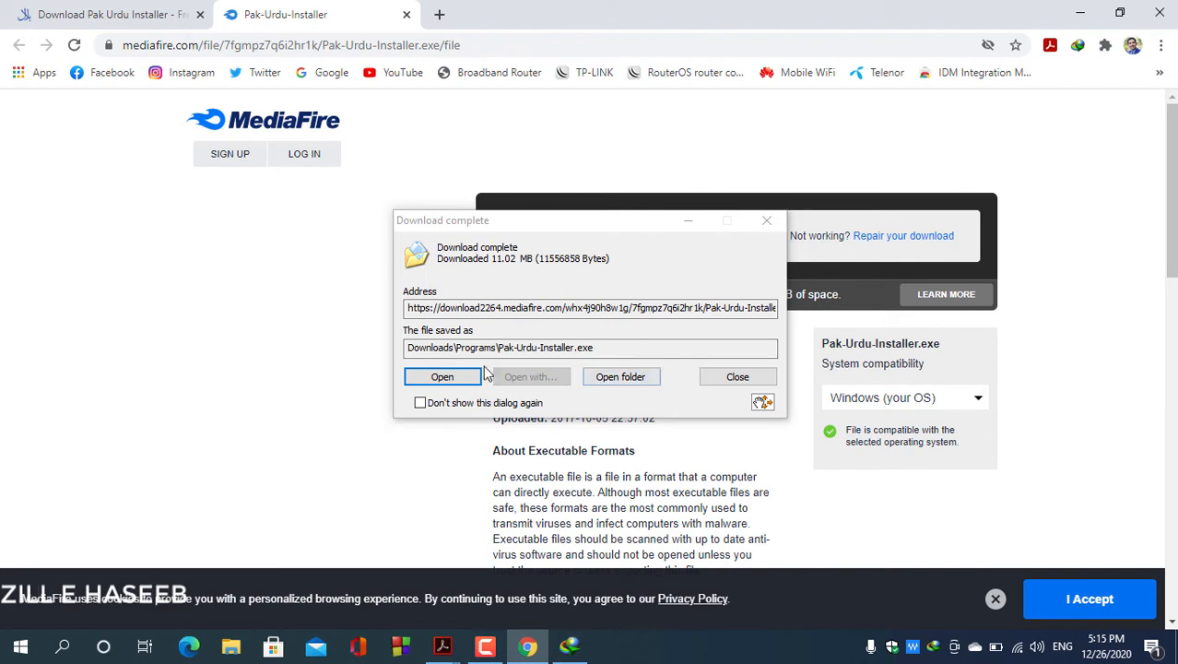
pyautogui.click(443, 377)
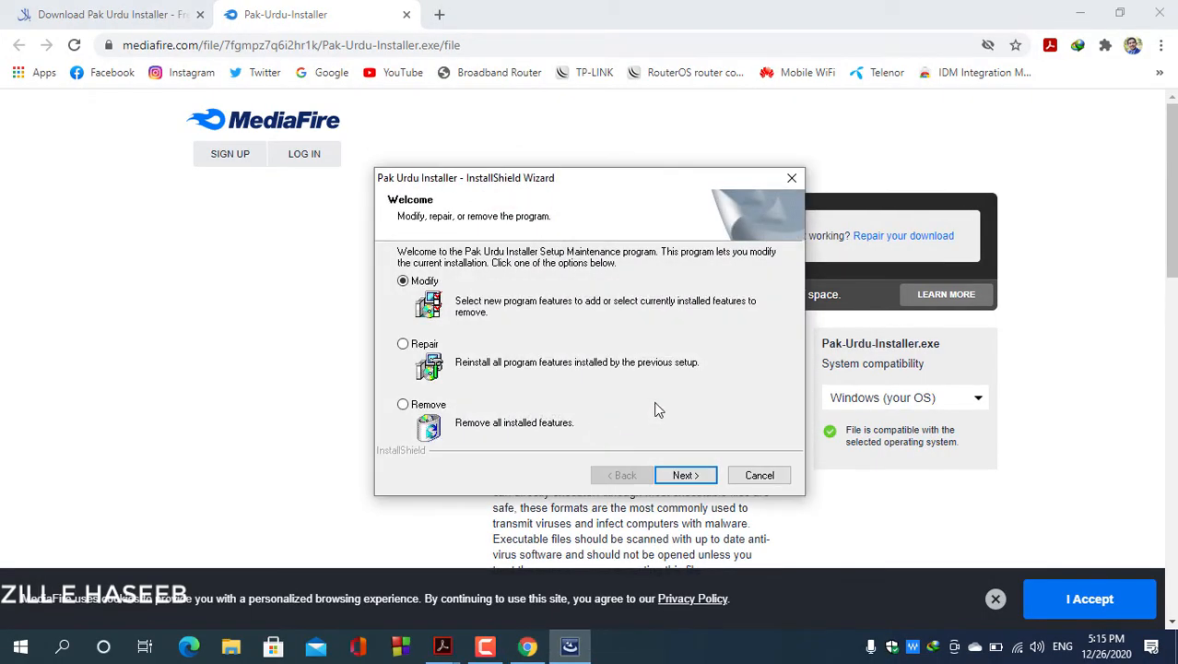
pyautogui.click(756, 476)
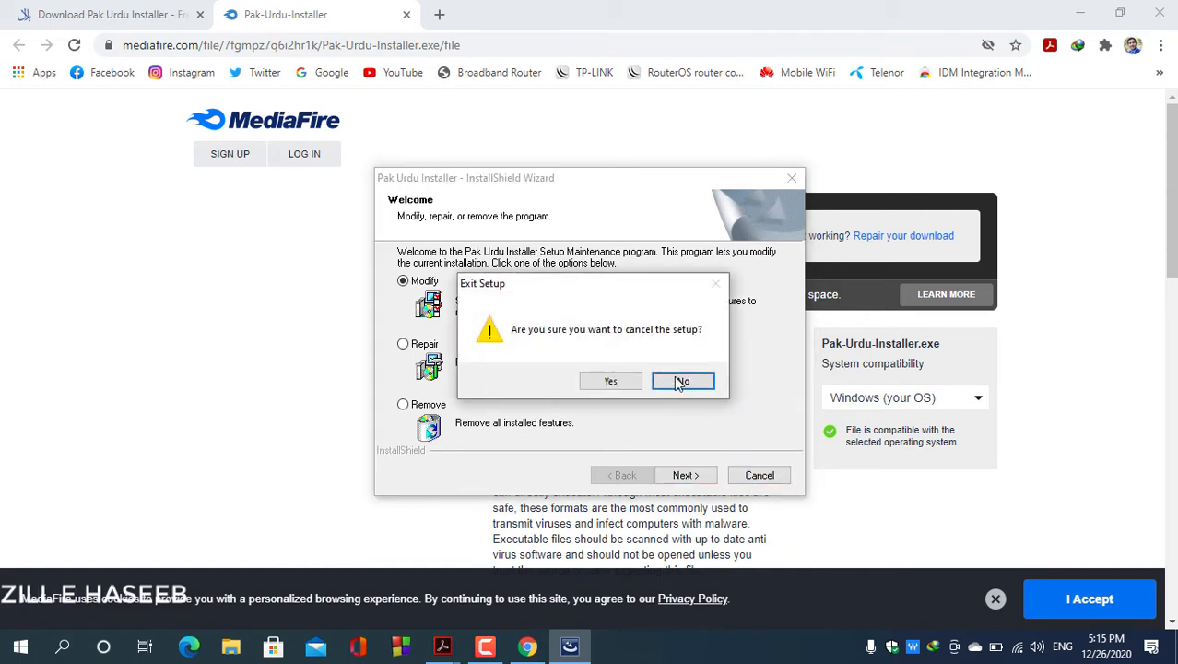
pyautogui.click(620, 382)
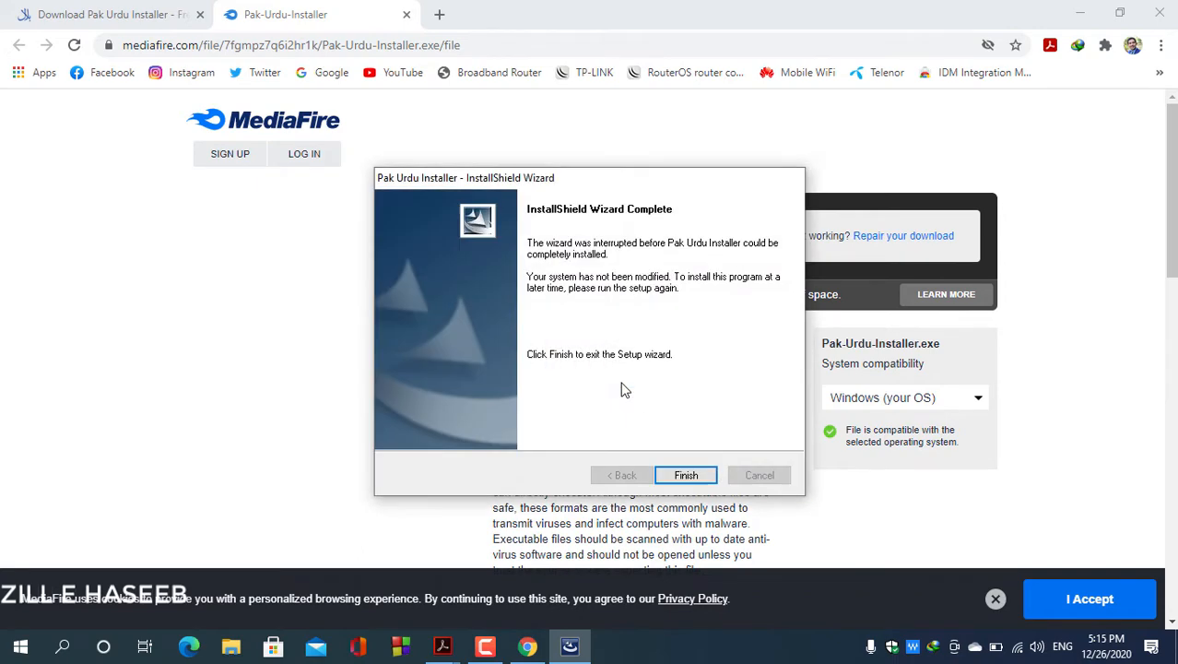
pyautogui.click(686, 475)
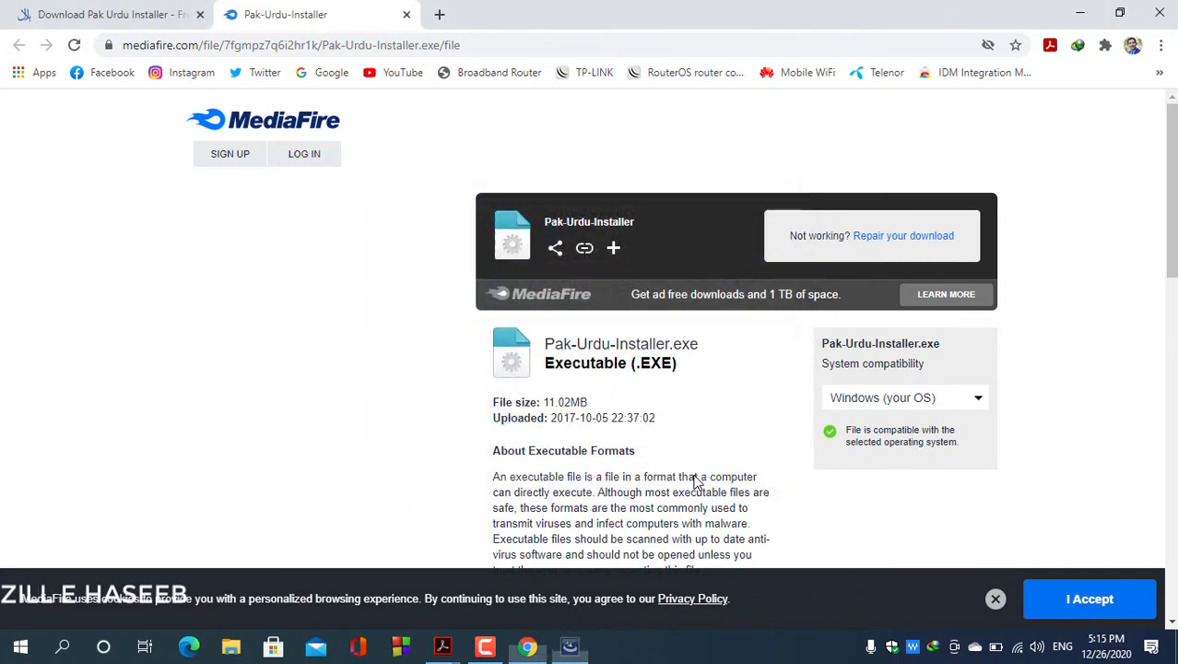
# Step: Close the browser and create a blank document in Word
pyautogui.click(1170, 11)
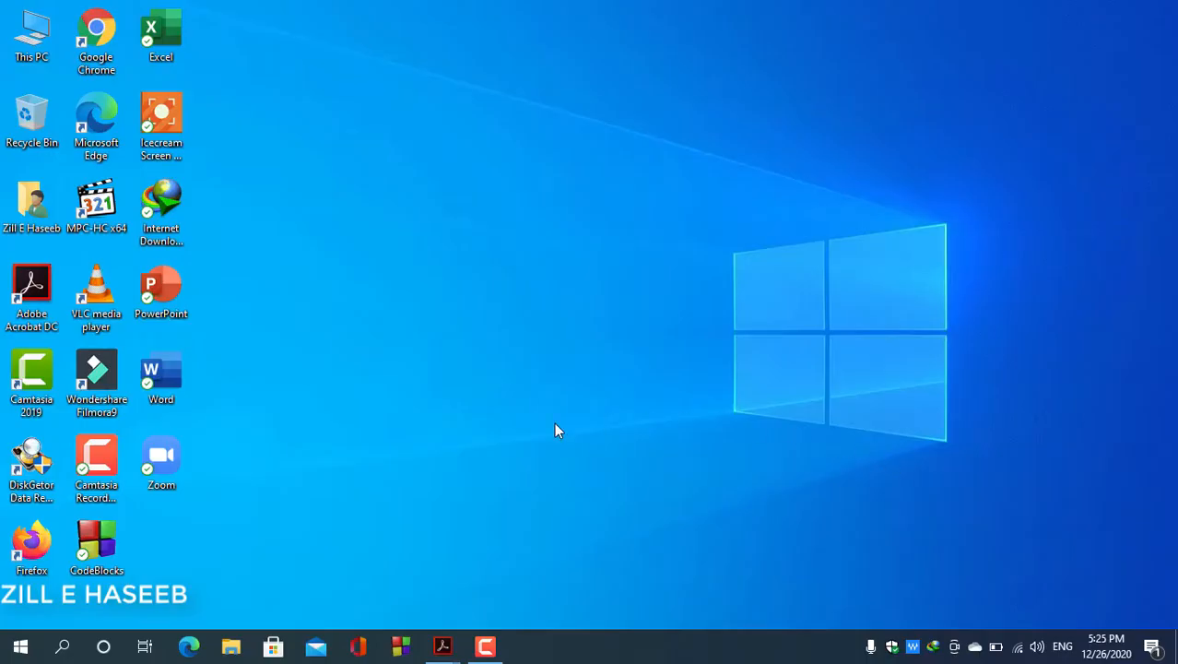
pyautogui.doubleClick(192, 388)
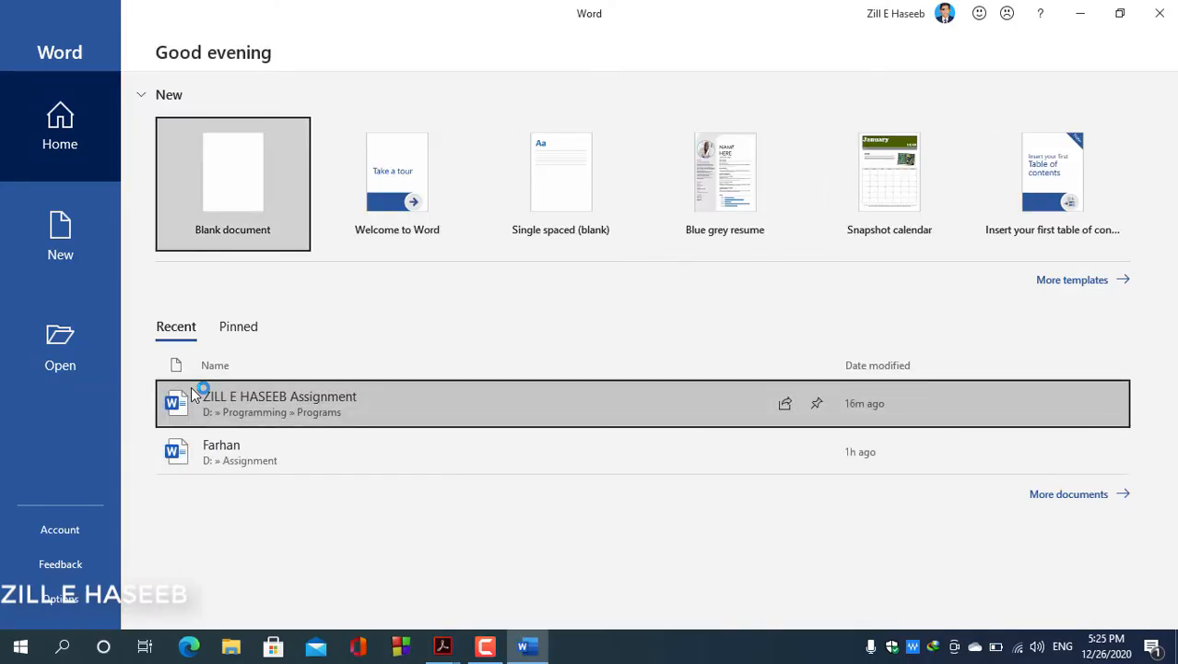
pyautogui.click(206, 206)
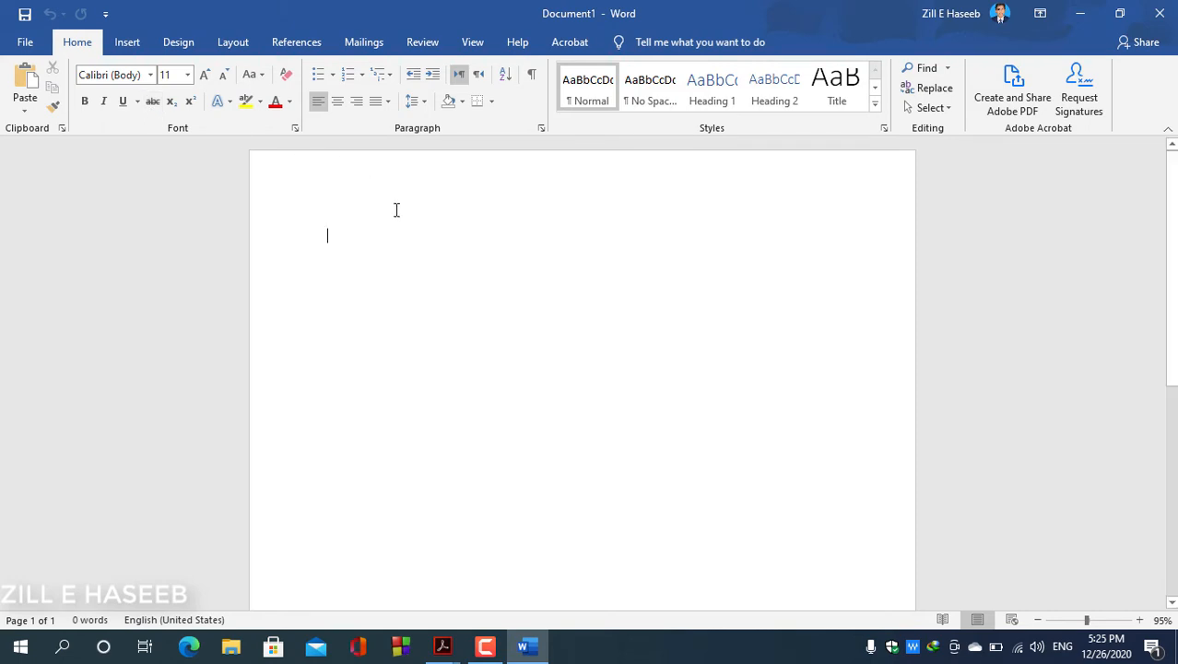
# Step: Switch the input language to Urdu (Pakistan) and check the selection in the system's language list
pyautogui.press('super+space')
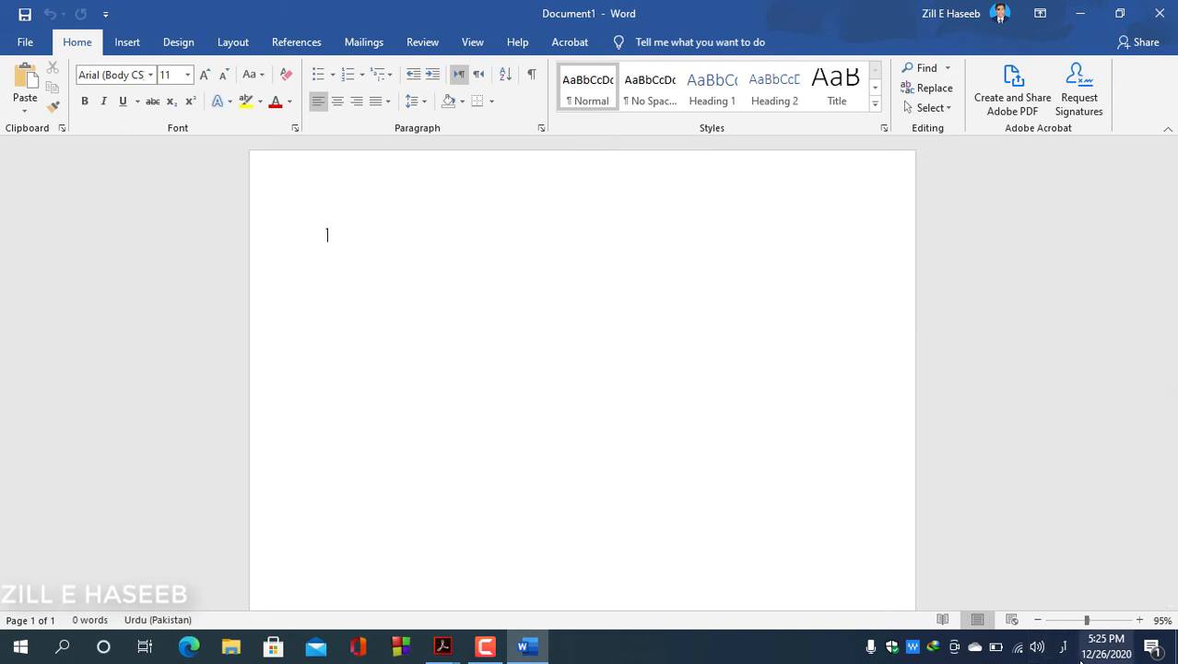
pyautogui.moveTo(1082, 660)
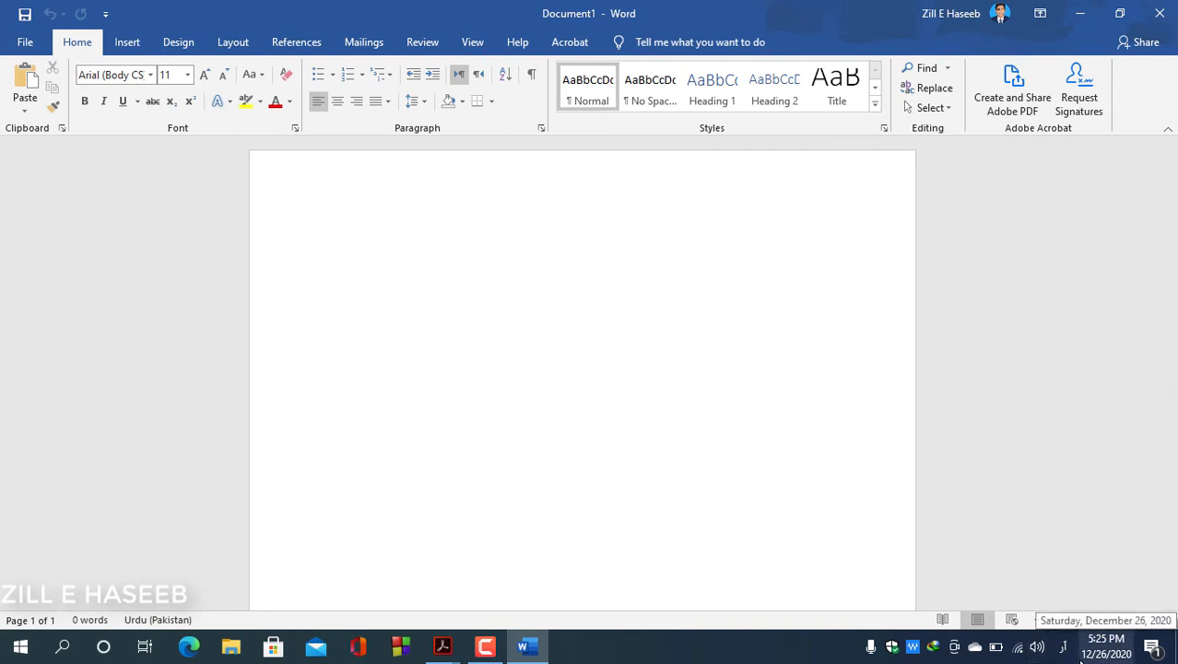
pyautogui.click(1065, 649)
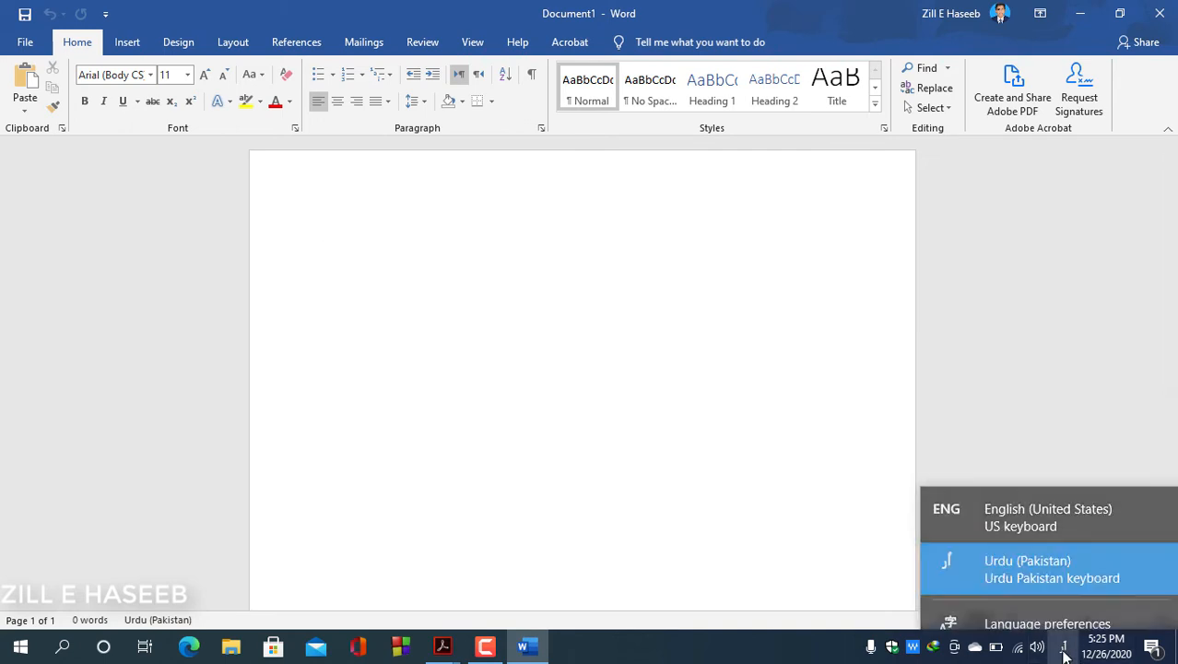
pyautogui.click(810, 443)
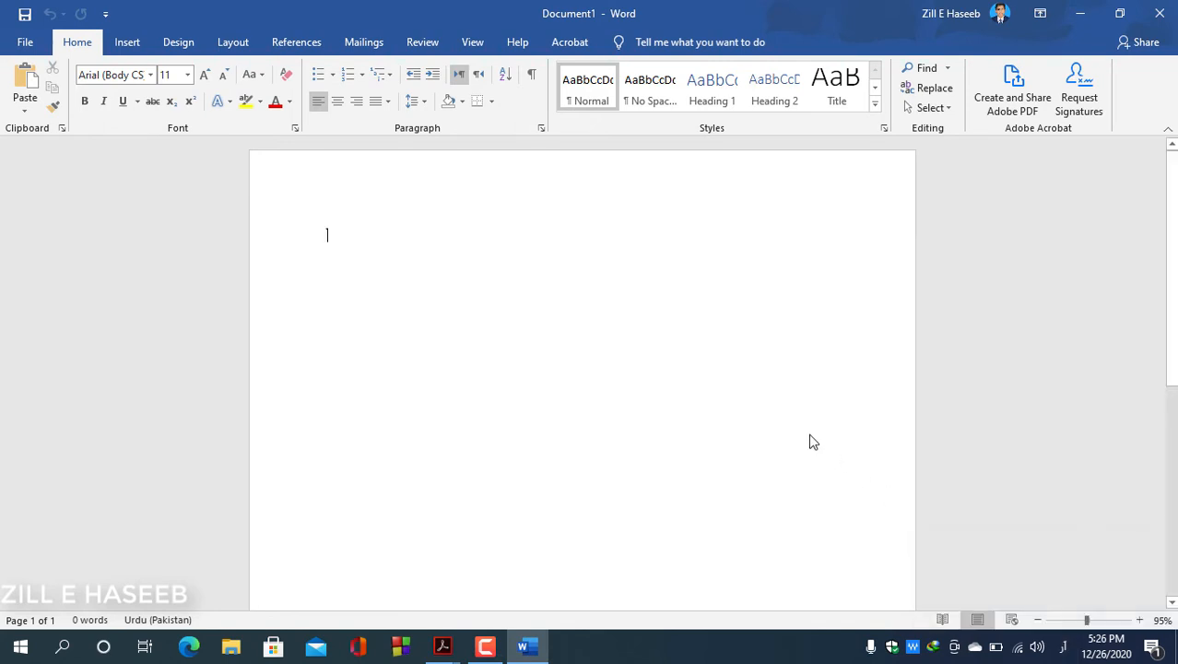
# Step: Set the font size to 22 for the text in the blank document
pyautogui.click(173, 80)
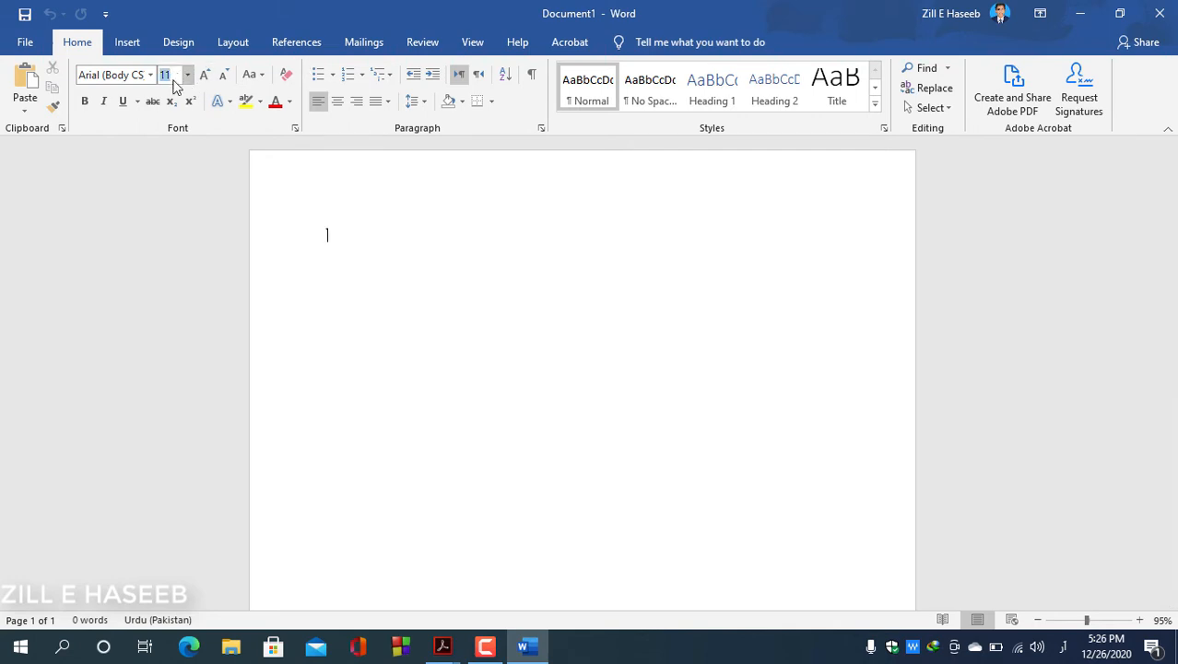
pyautogui.write('22')
pyautogui.press('Return')
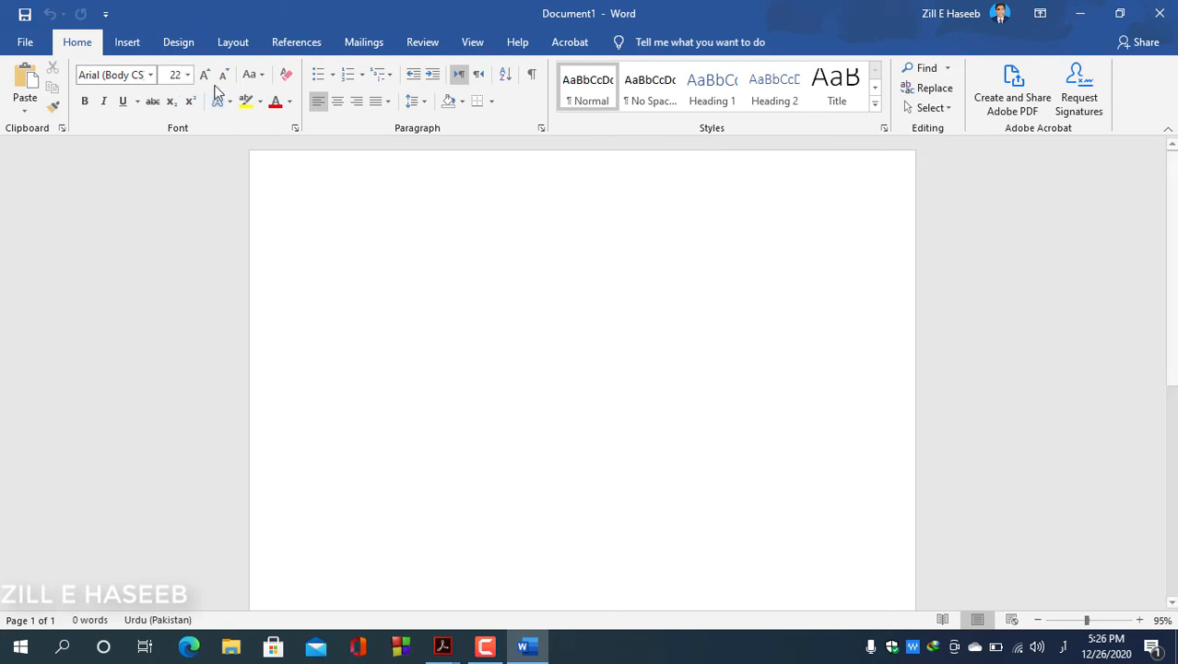
# Step: Write the Urdu phrase "کیا حال ہے" on the first line of the document
pyautogui.write('ک')
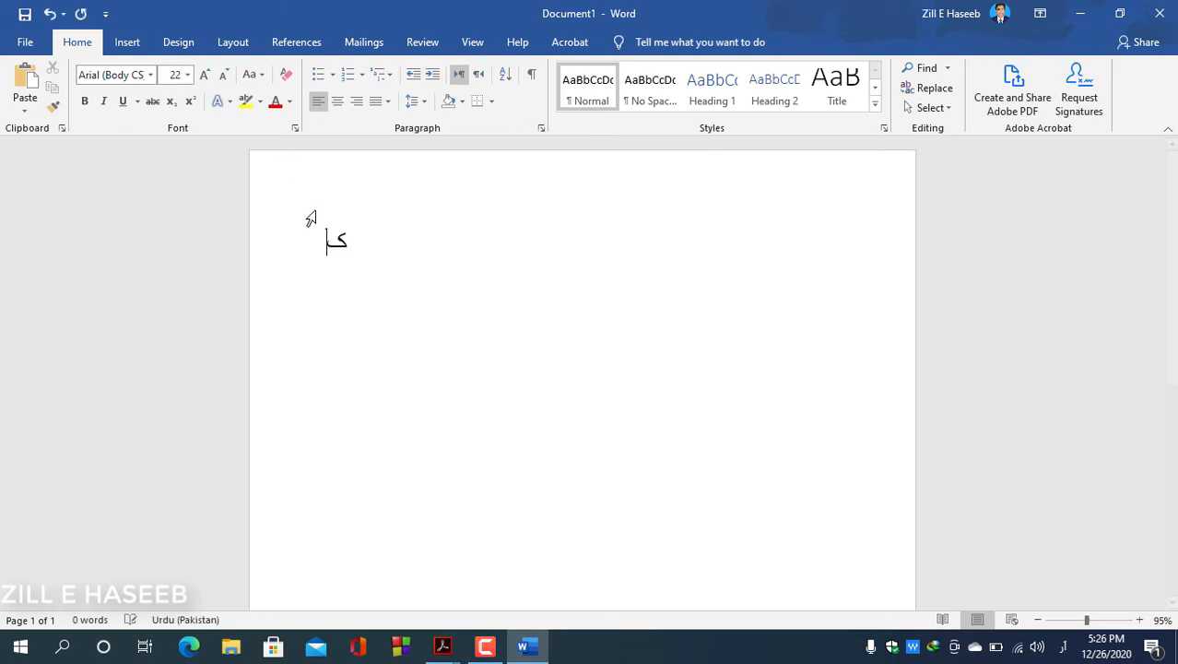
pyautogui.write('یا')
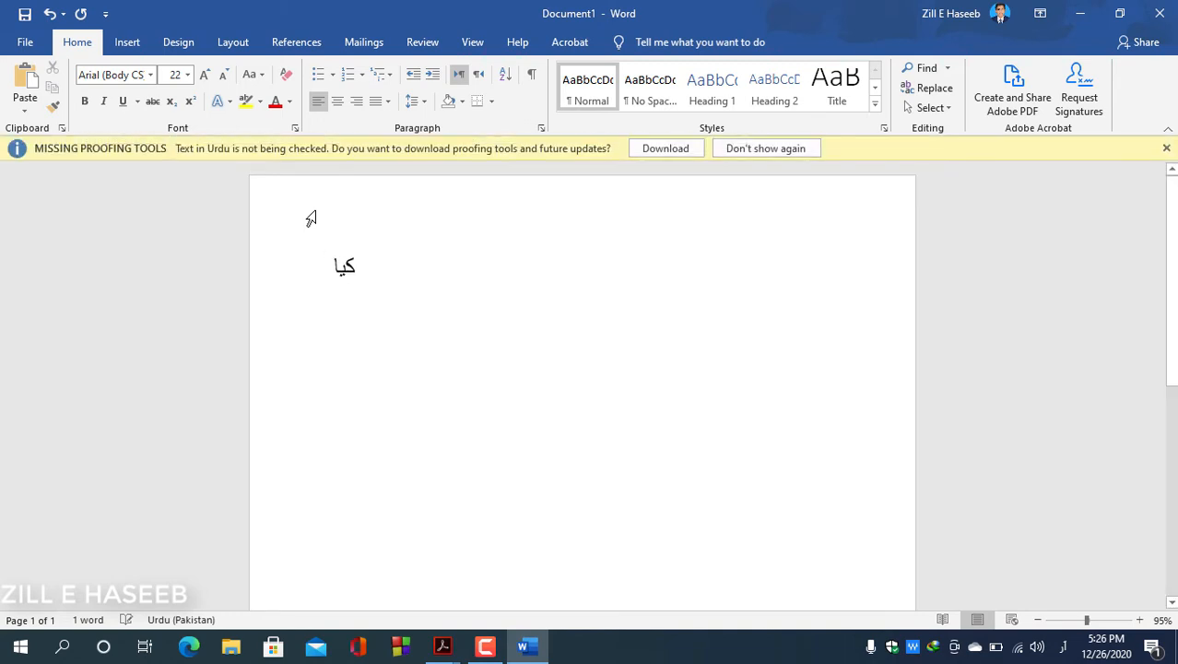
pyautogui.write(' حال ')
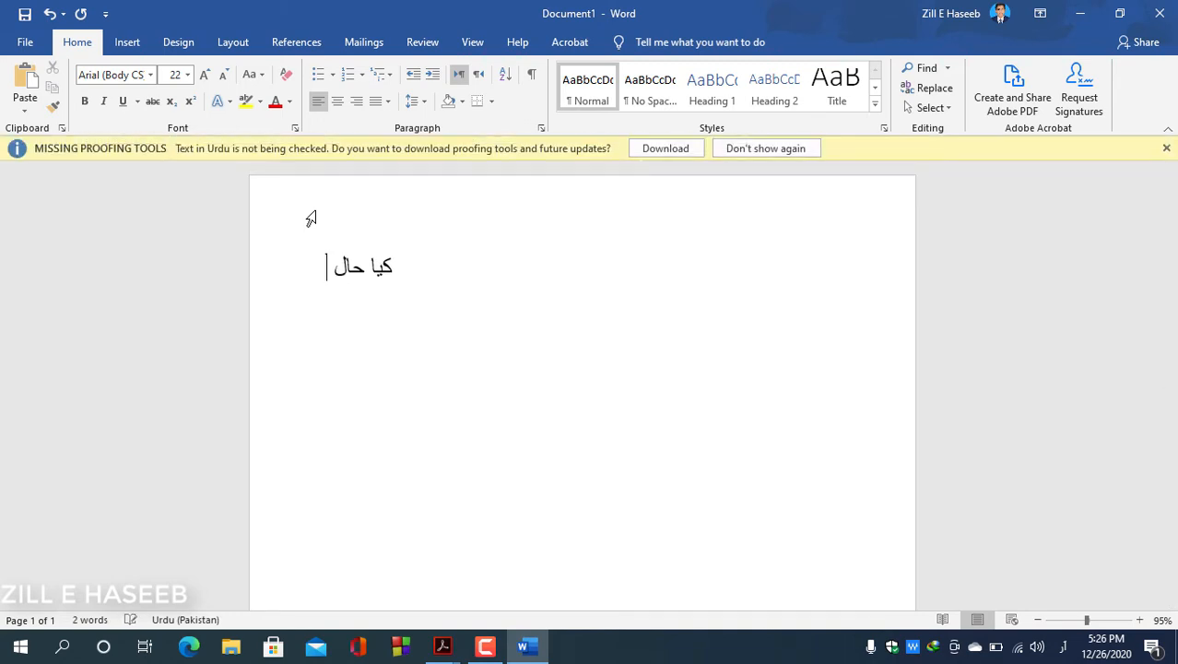
pyautogui.write('ہے')
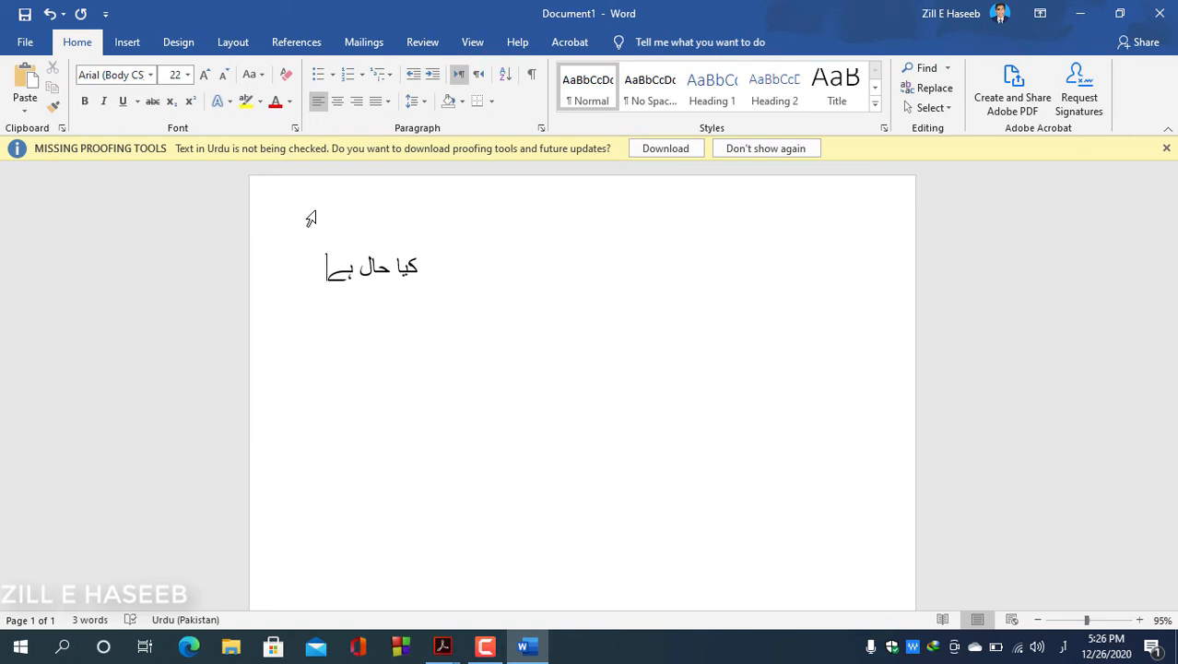
pyautogui.press('BackSpace')
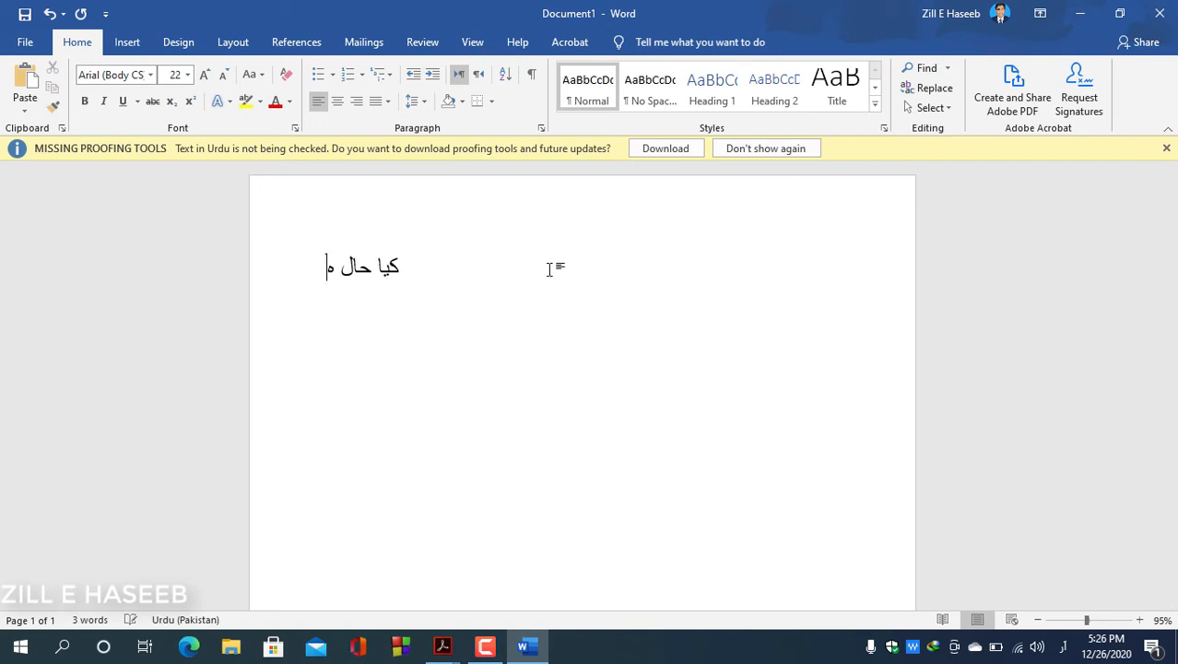
pyautogui.write('ے')
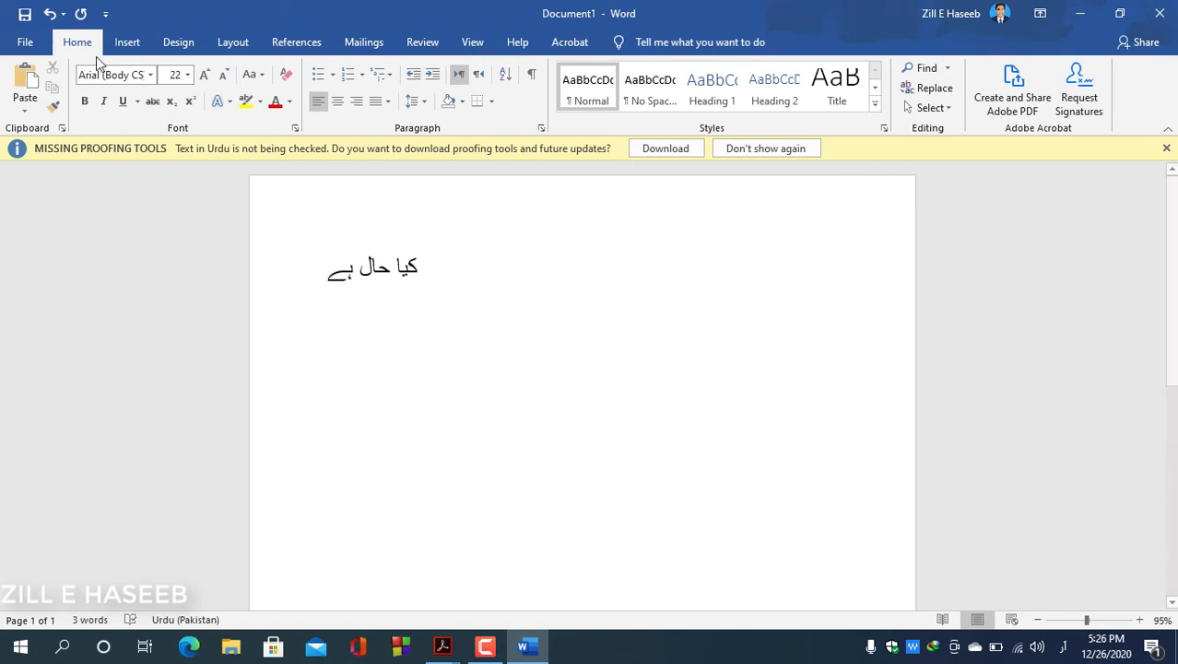
# Step: Select the Jameel Noori Nastaleeq font for new text on the line with the Urdu phrase
pyautogui.click(152, 78)
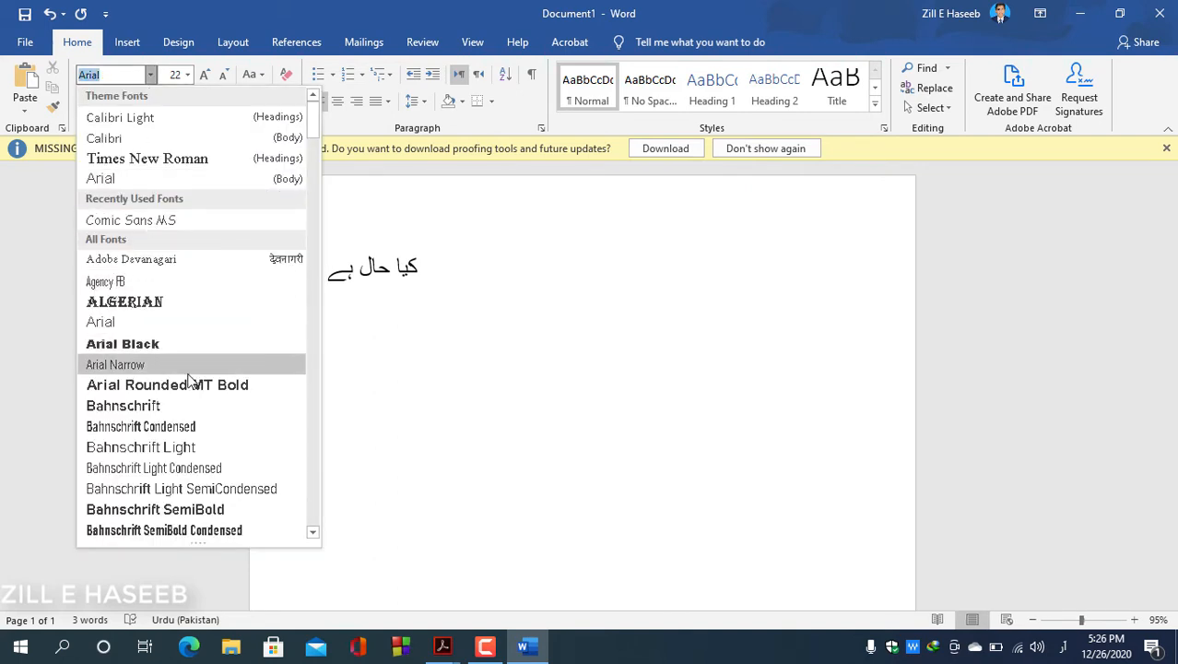
pyautogui.scroll(-2, 188, 378)
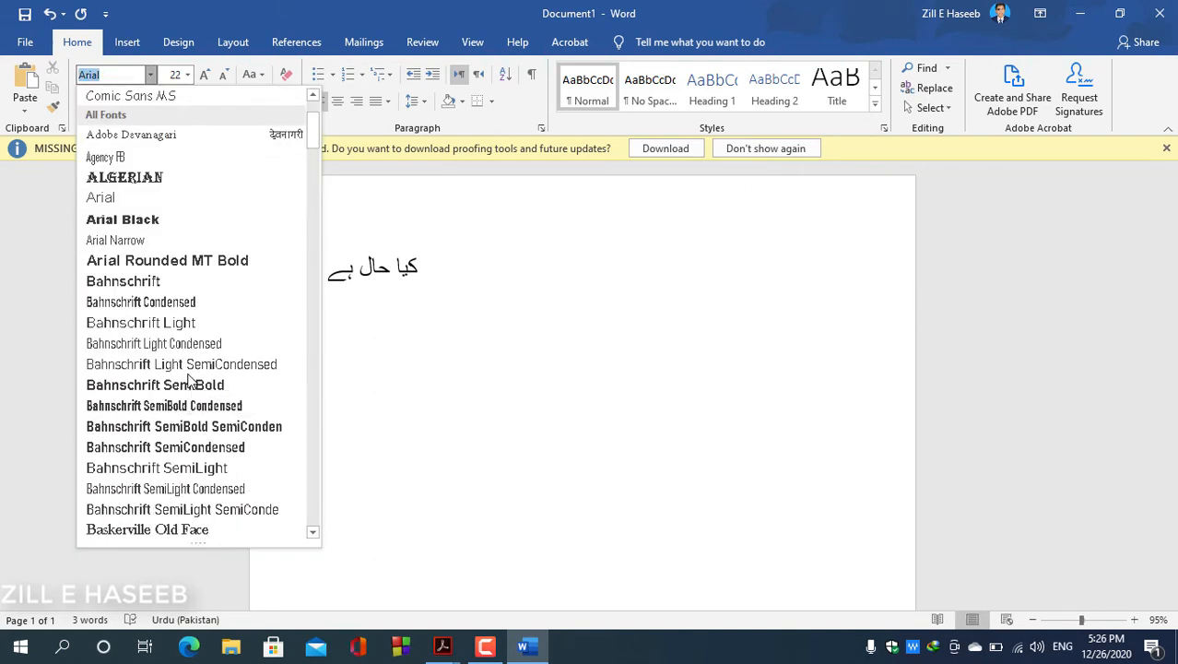
pyautogui.write('j')
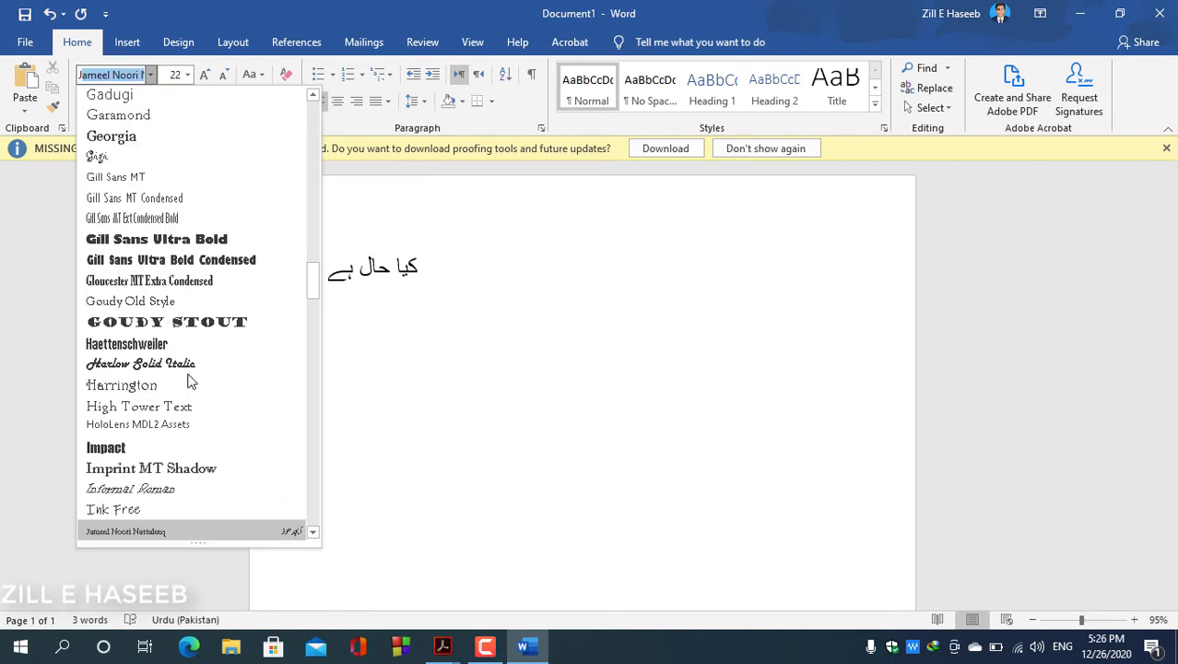
pyautogui.scroll(-1, 189, 425)
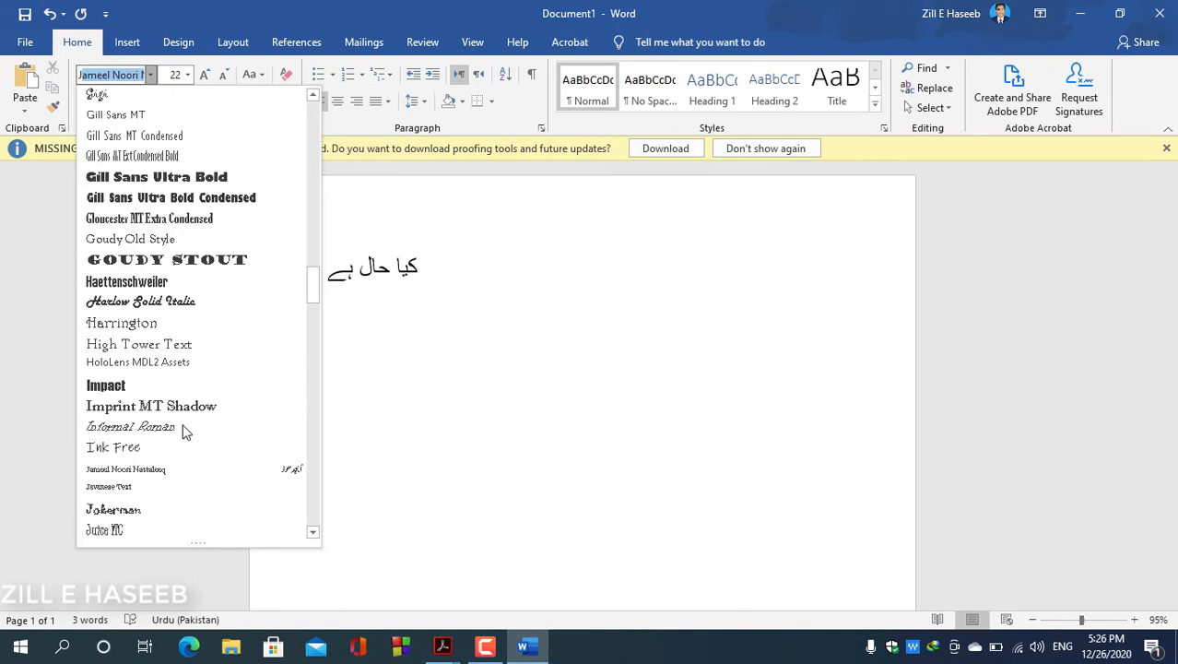
pyautogui.click(171, 475)
pyautogui.click(303, 336)
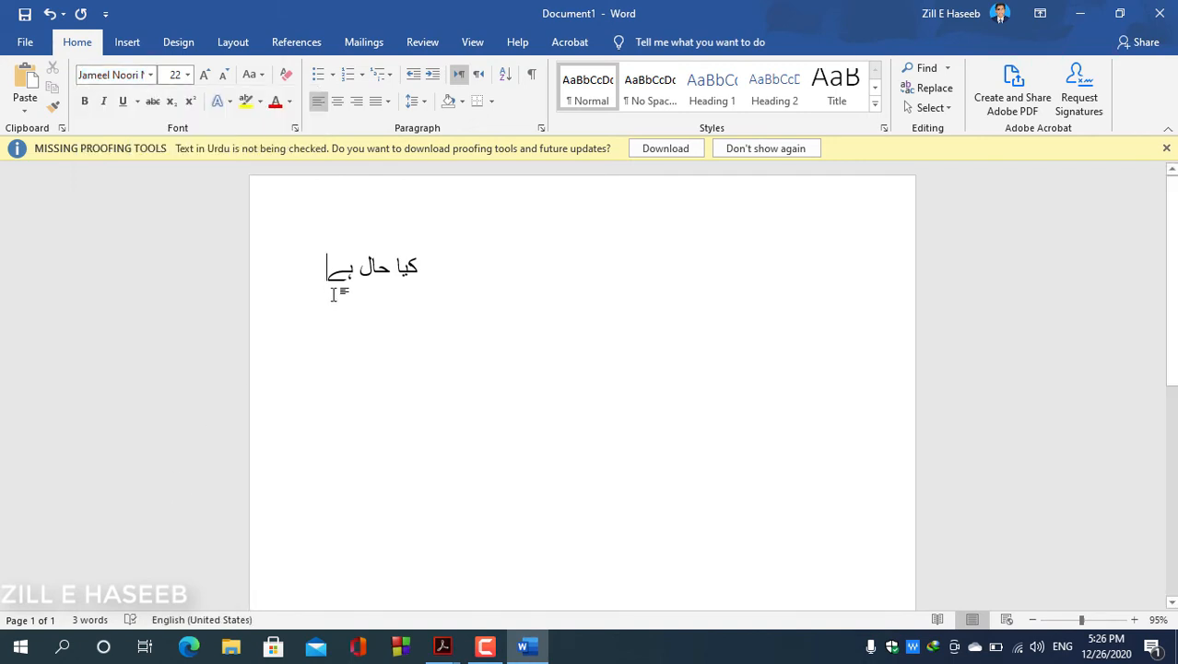
# Step: Write "کیا حال ہے؟" in Urdu ahead of the existing phrase on the first line
pyautogui.press('Right')
pyautogui.press('Right')
pyautogui.press('Right')
pyautogui.press('Right')
pyautogui.press('Right')
pyautogui.press('Right')
pyautogui.press('Right')
pyautogui.press('Right')
pyautogui.press('Right')
pyautogui.press('Right')
pyautogui.press('Right')
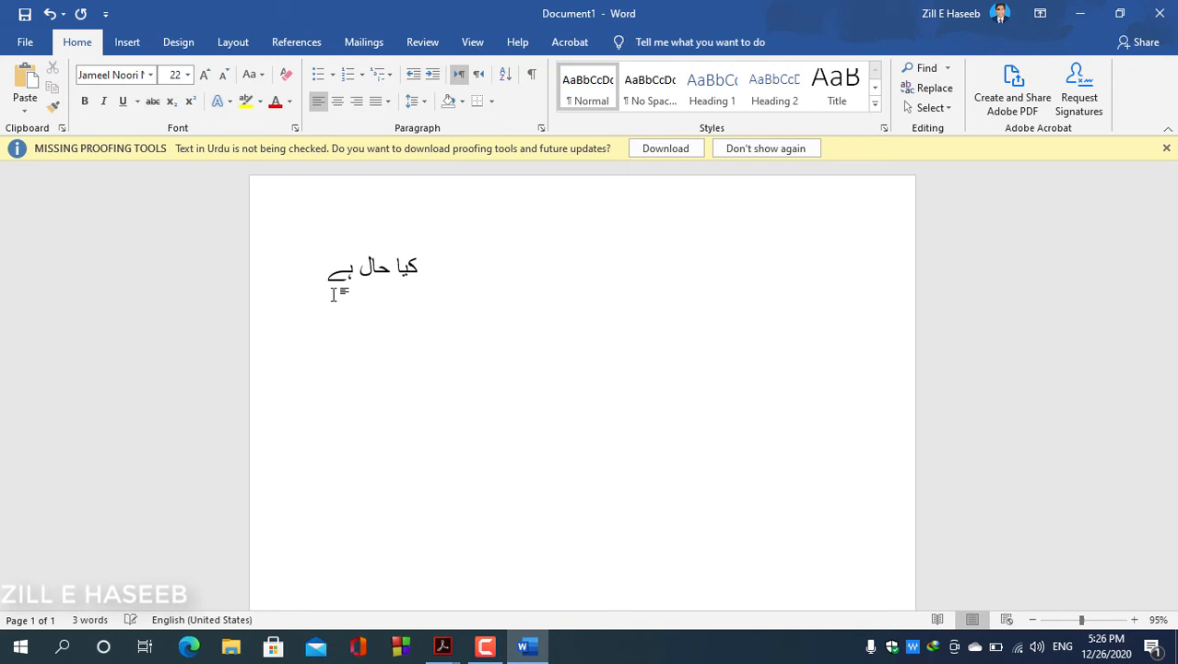
pyautogui.write('k')
pyautogui.hotkey('alt', 'shift')
pyautogui.write('کیا')
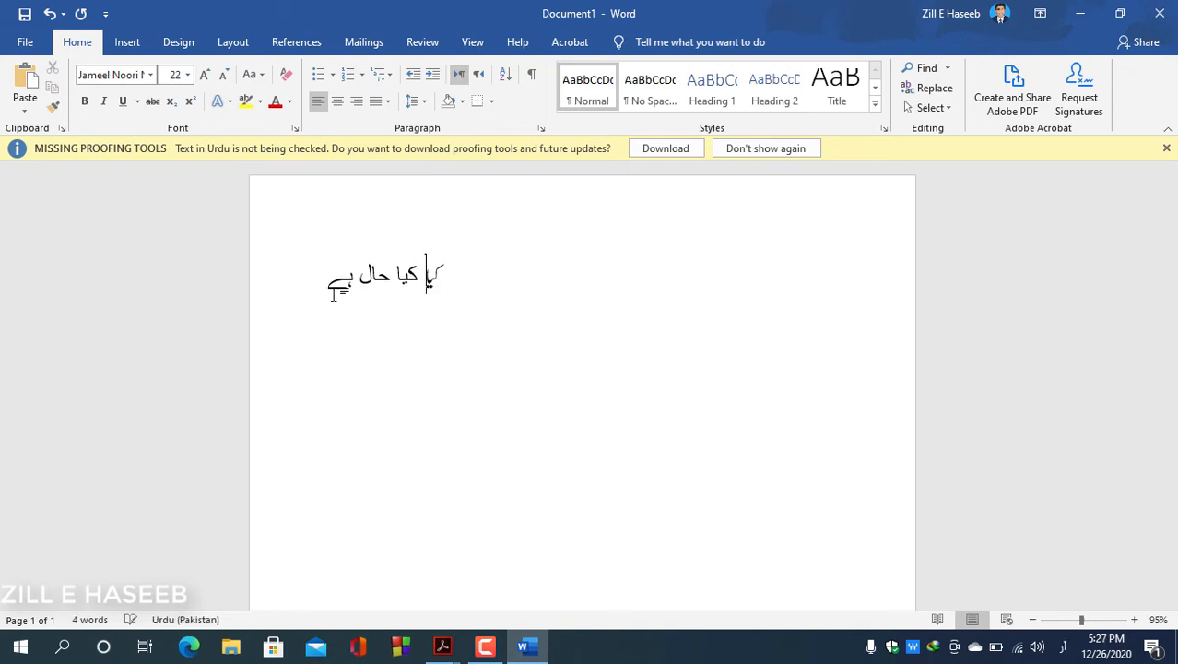
pyautogui.write(' حال')
pyautogui.press('BackSpace')
pyautogui.write('ل ہے')
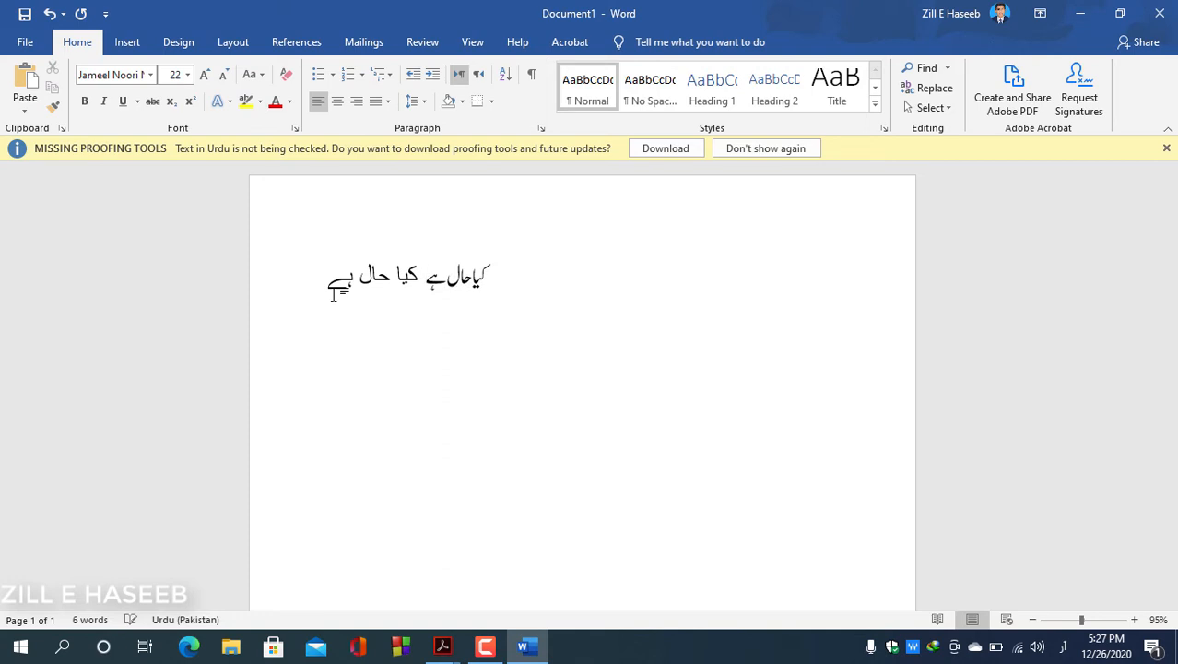
pyautogui.write('؟')
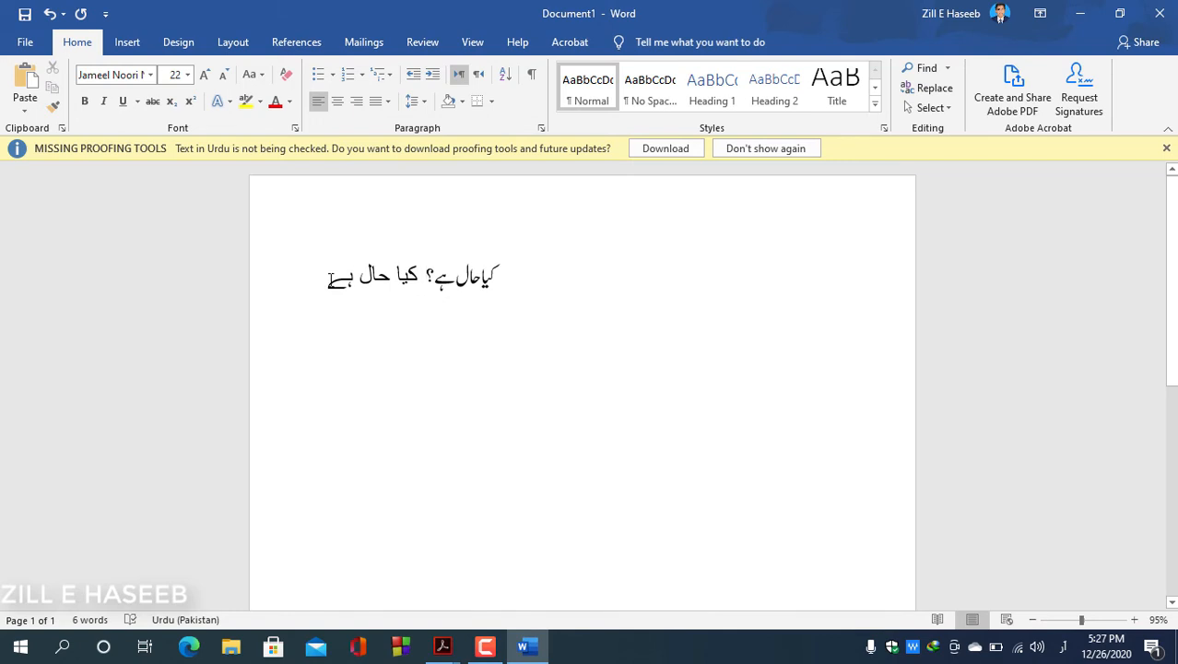
# Step: Close the Word document without saving its changes
pyautogui.click(135, 74)
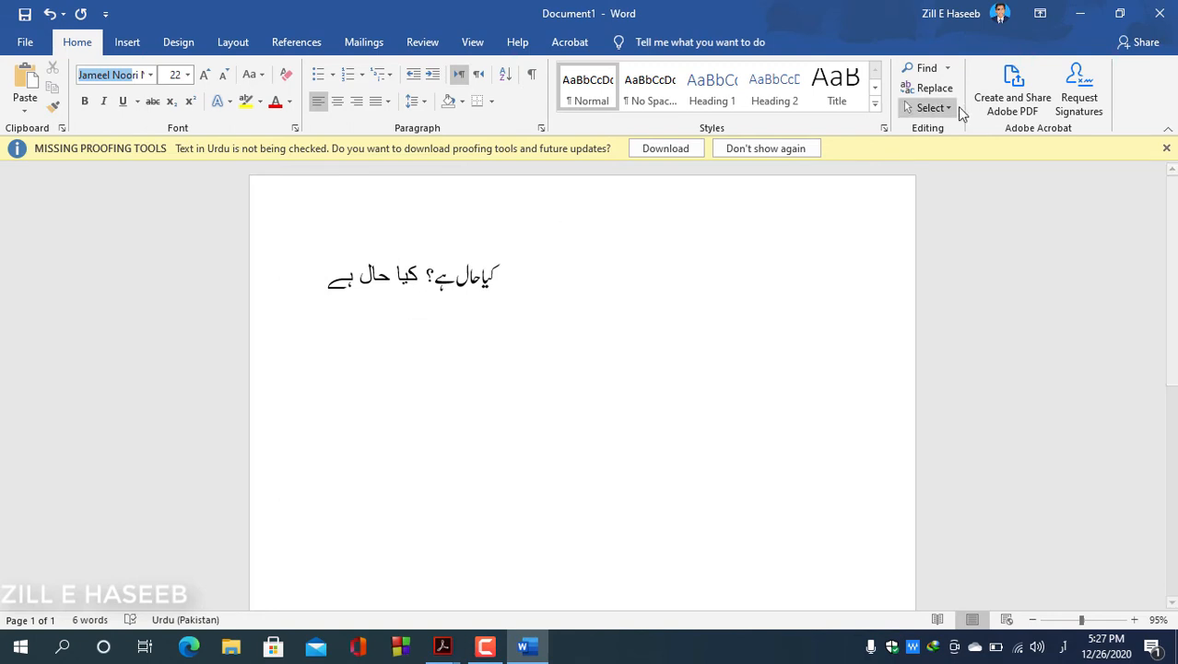
pyautogui.click(1160, 14)
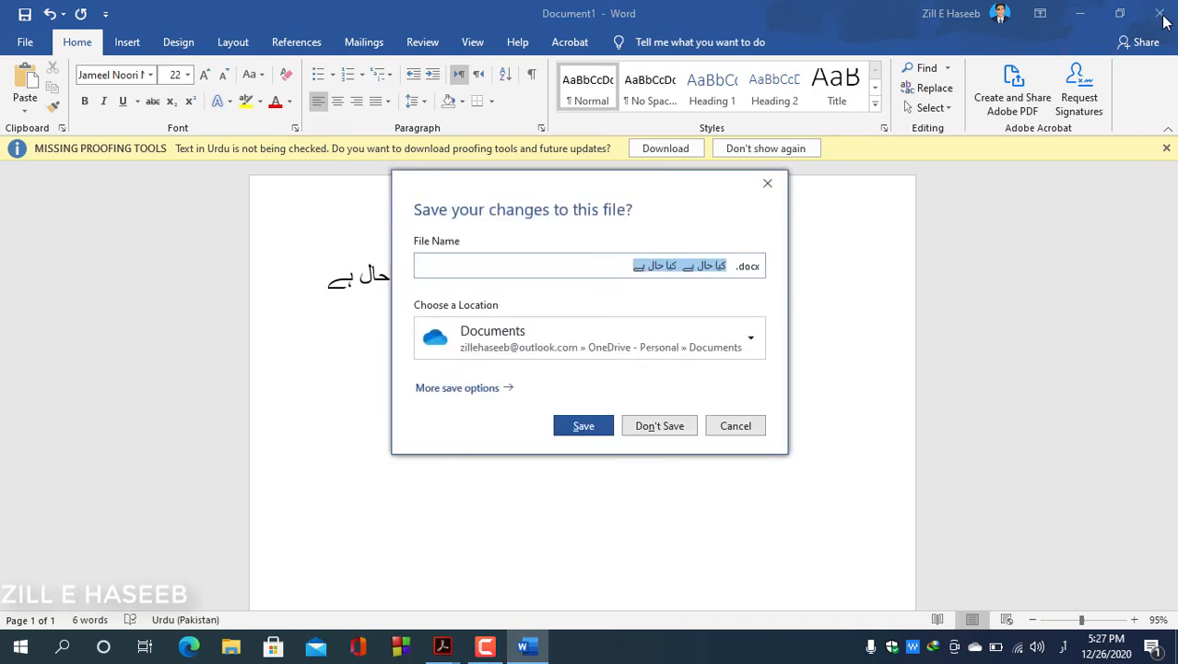
pyautogui.click(670, 433)
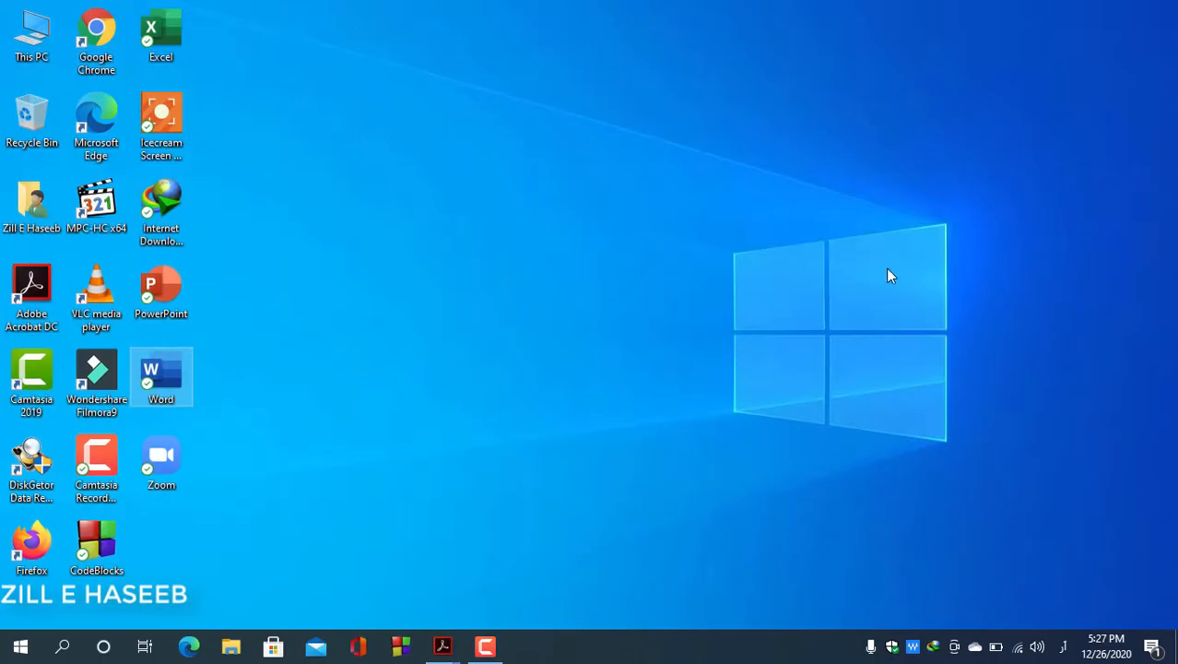
# Step: Switch to Google Chrome and load the Google home page
pyautogui.click(99, 60)
pyautogui.doubleClick(99, 60)
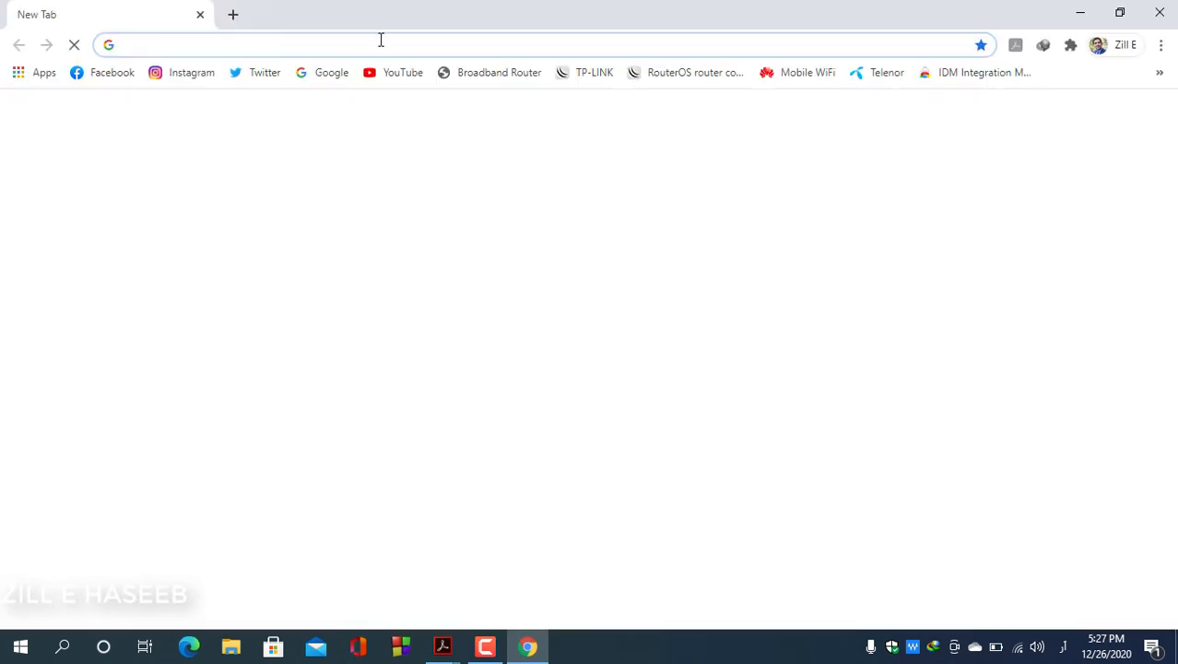
pyautogui.click(380, 39)
pyautogui.click(3, 354)
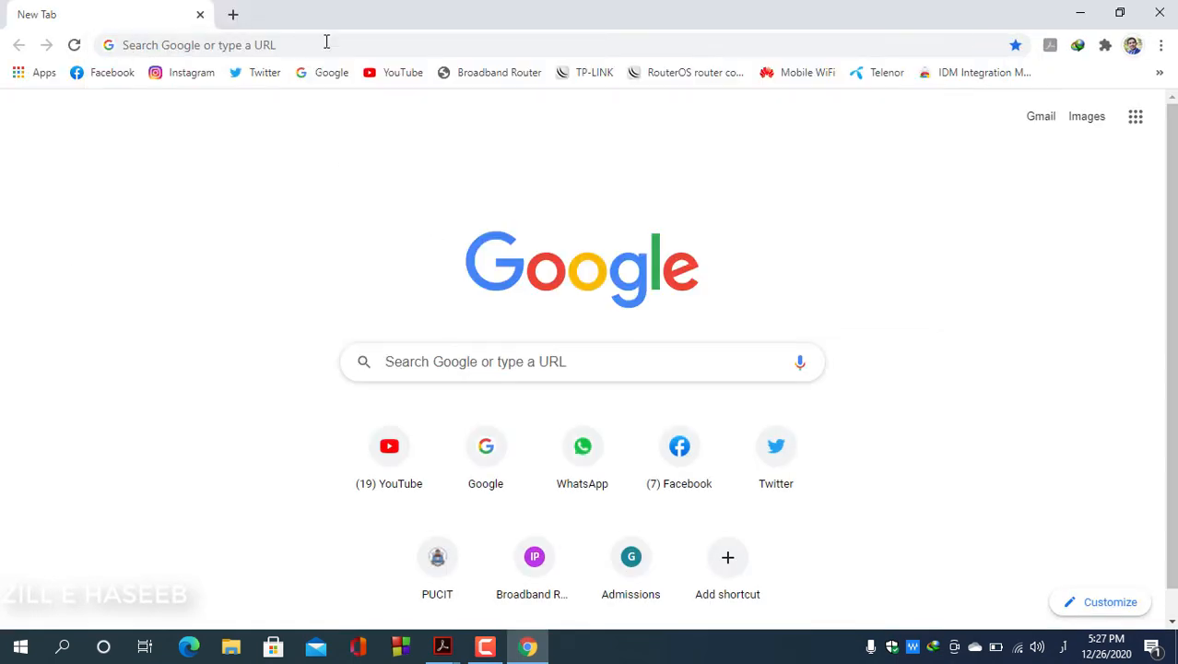
pyautogui.click(324, 74)
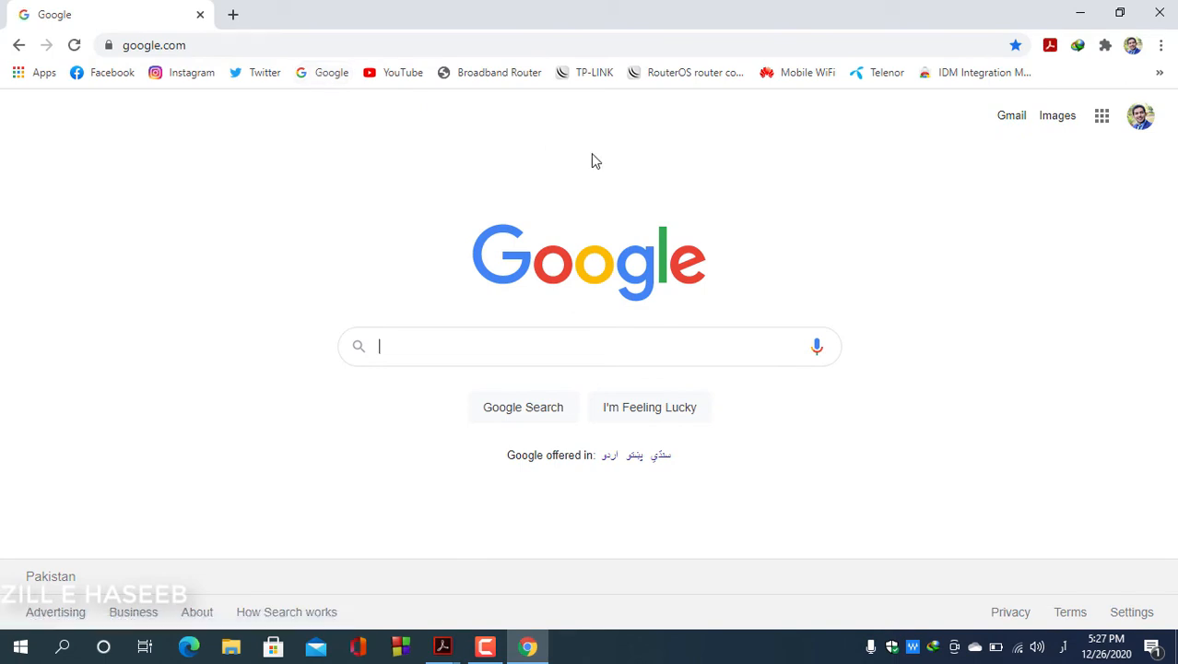
# Step: Switch the input language to English and search Google for "jameel noori nastaleeq"
pyautogui.write('ج')
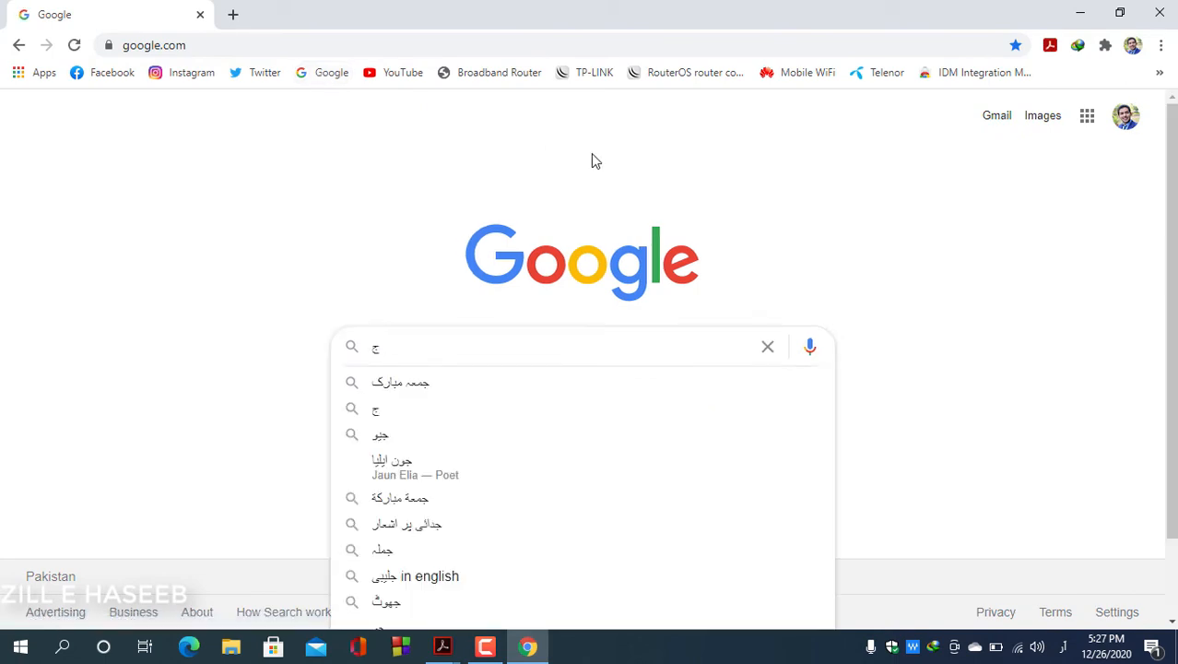
pyautogui.press('BackSpace')
pyautogui.hotkey('alt', 'shift')
pyautogui.write('ja')
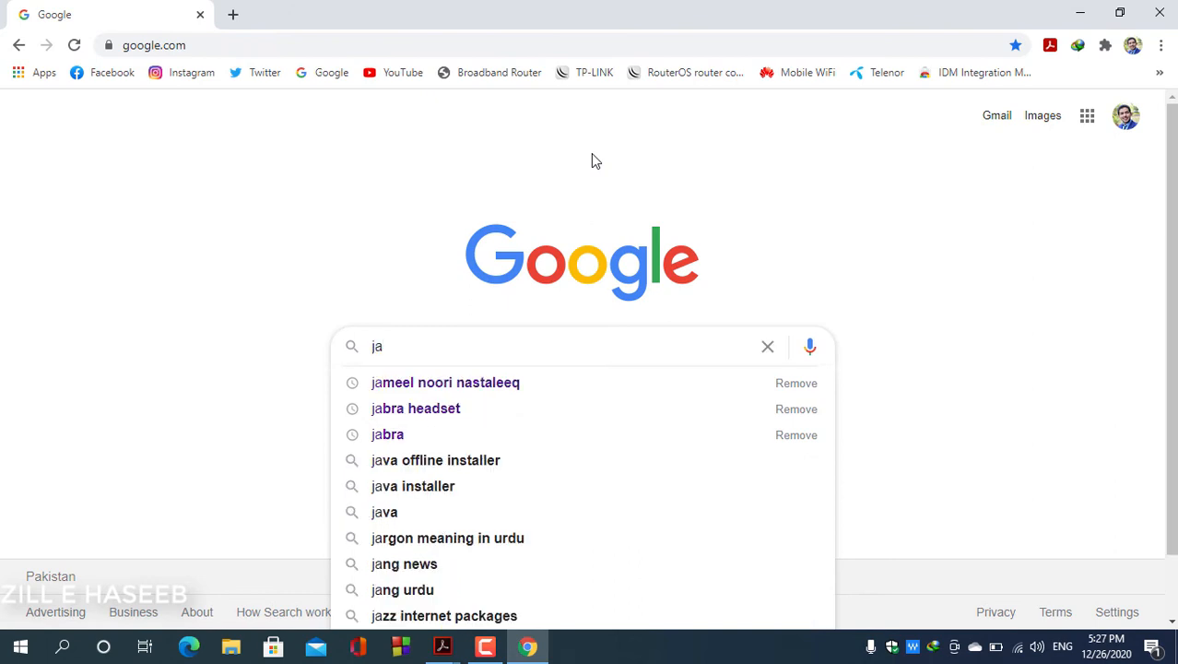
pyautogui.click(449, 385)
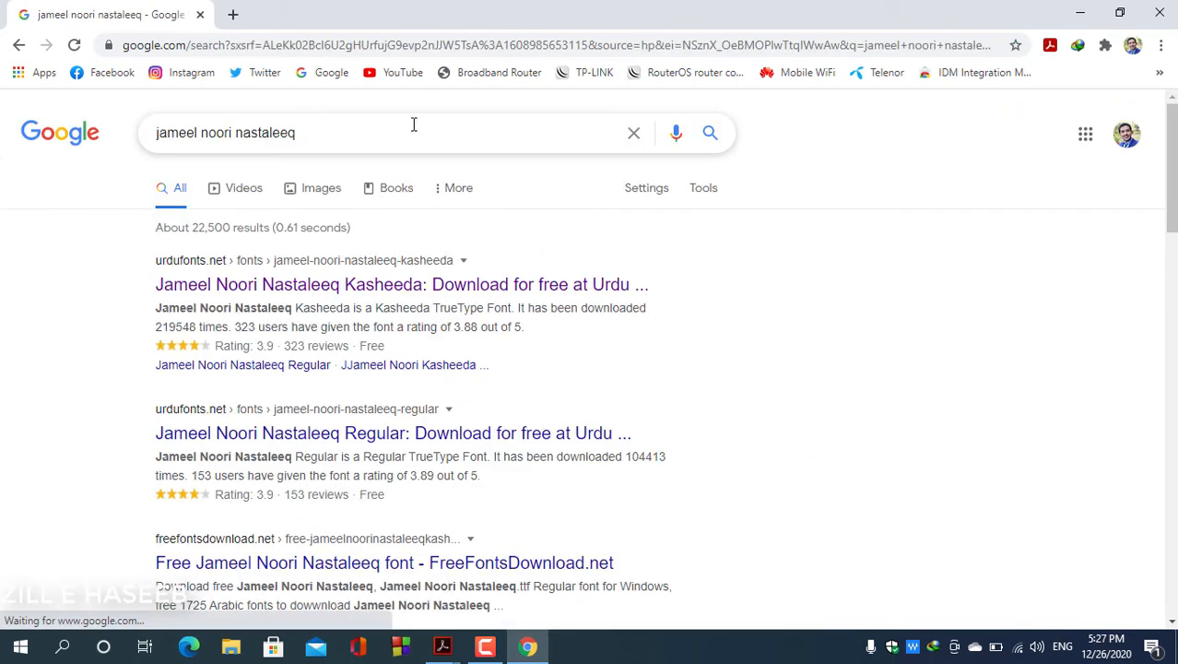
# Step: Download the Jameel Noori Nastaleeq Kasheeda font archive from its urdufonts.net page
pyautogui.click(382, 286)
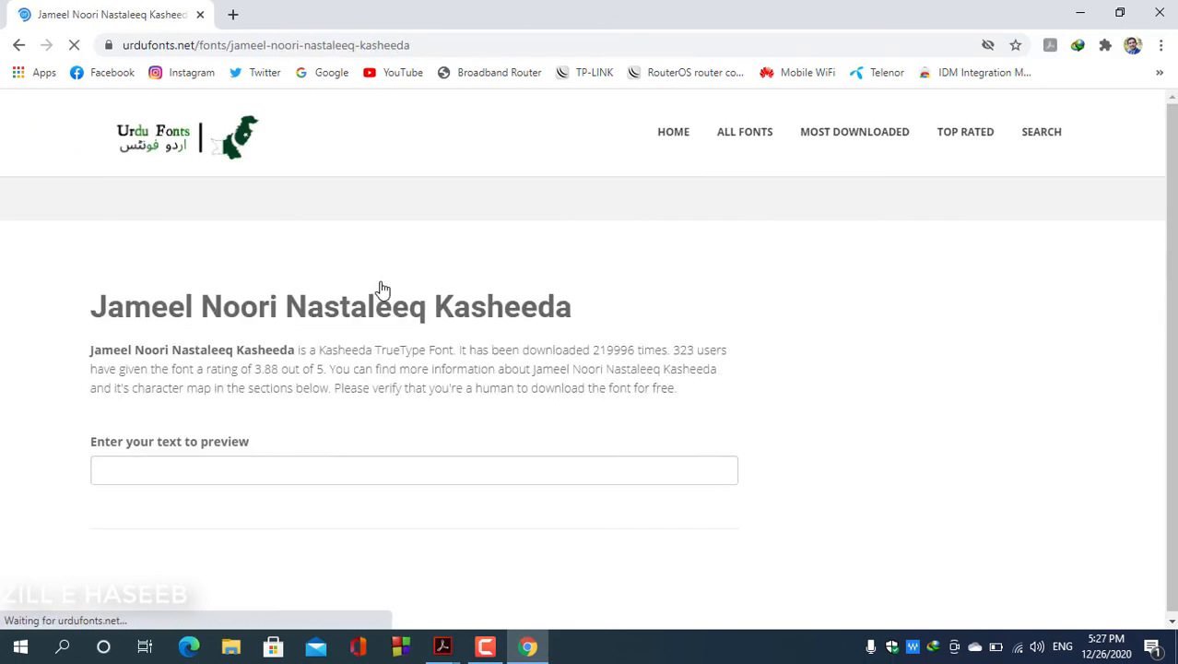
pyautogui.scroll(-2, 296, 402)
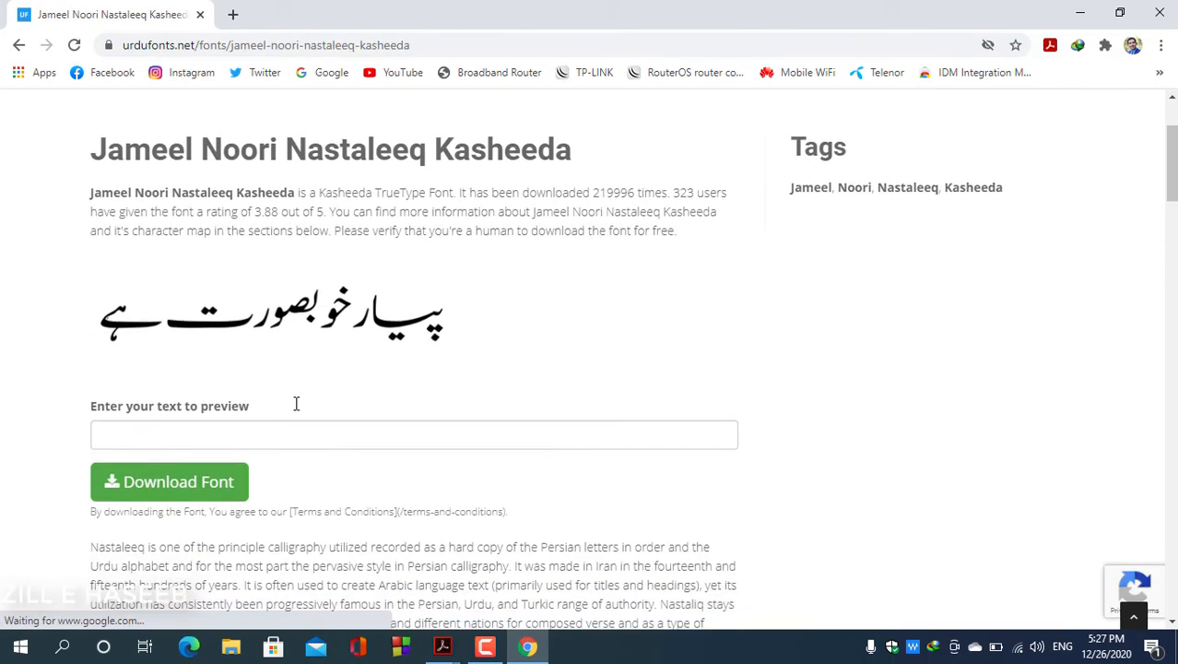
pyautogui.click(200, 474)
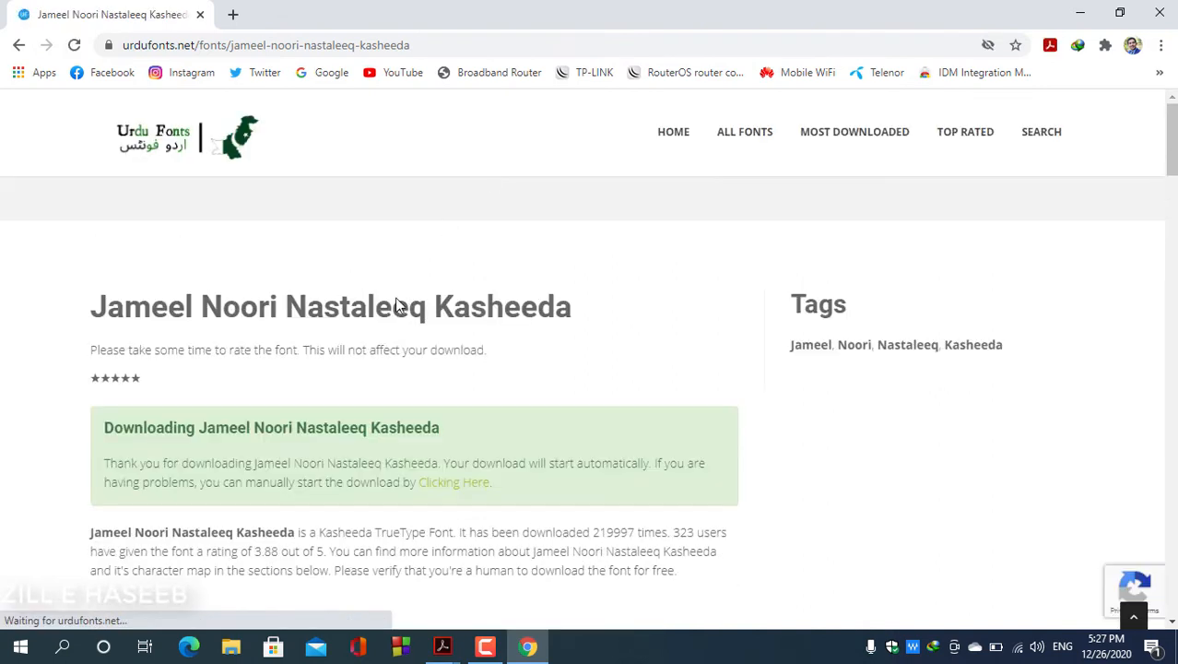
pyautogui.scroll(-2, 398, 303)
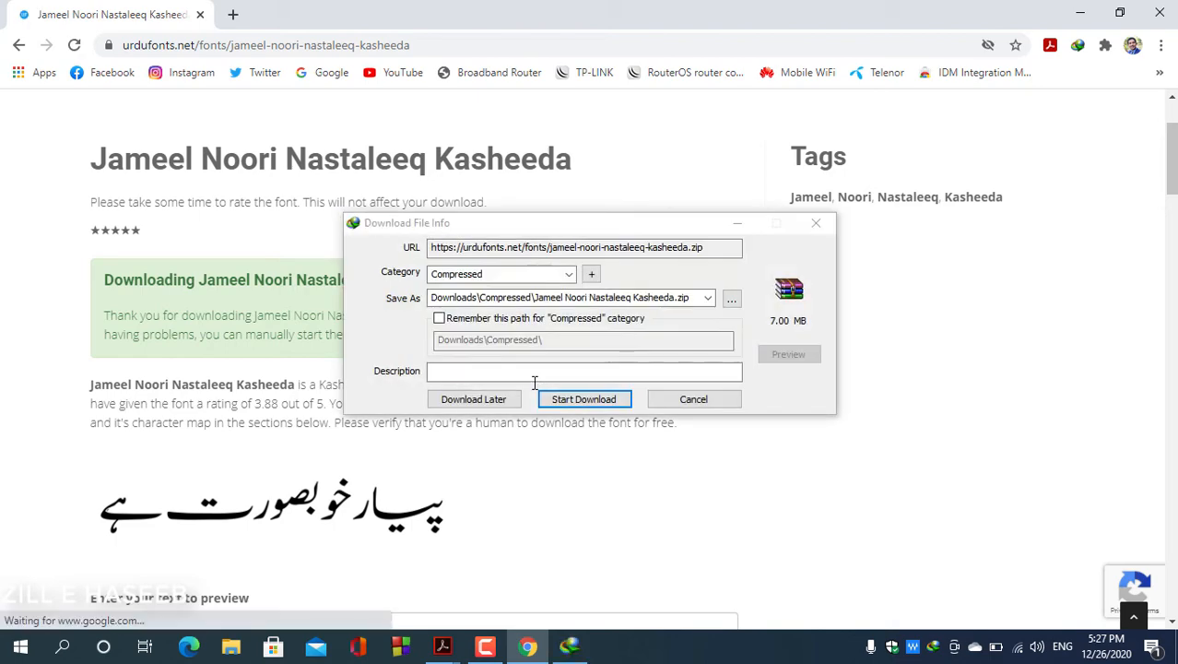
pyautogui.click(585, 398)
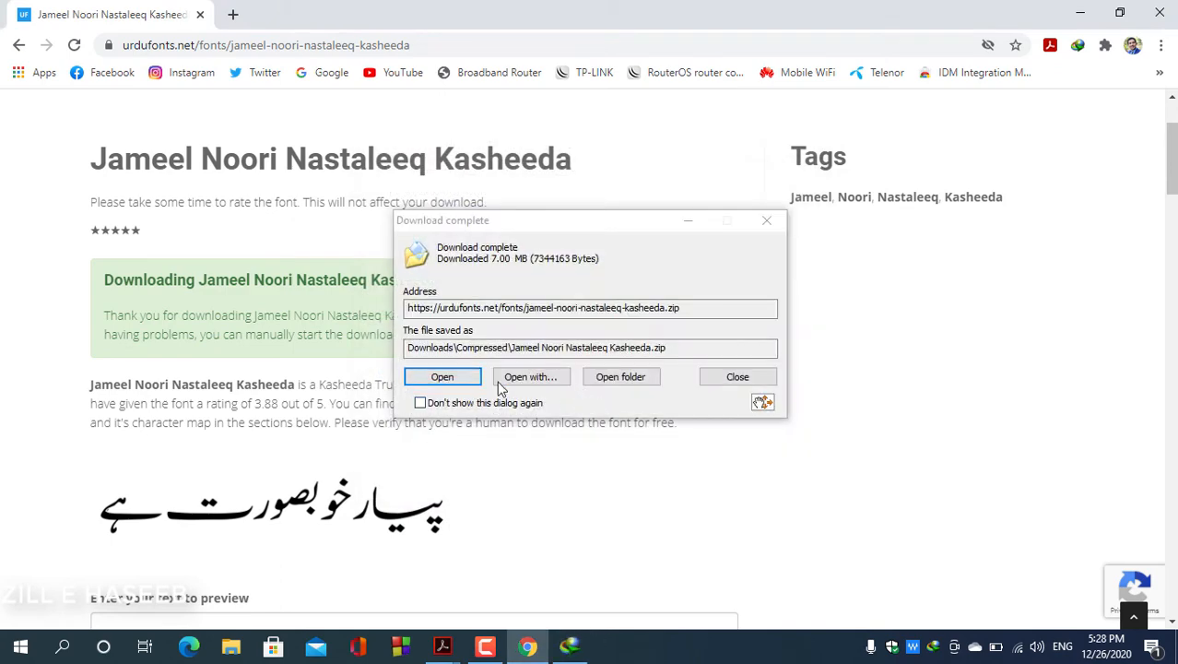
# Step: Show the downloaded Jameel Noori Nastaleeq Kasheeda archive in its folder and extract it to a folder of the same name
pyautogui.click(618, 376)
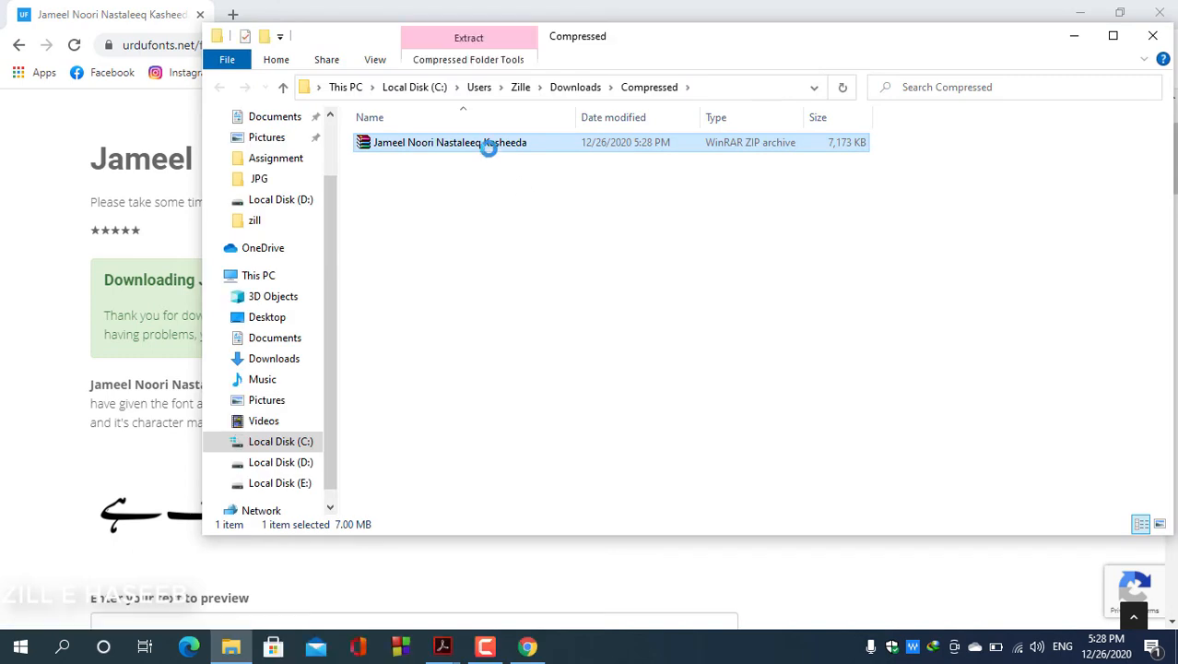
pyautogui.rightClick(488, 149)
pyautogui.click(543, 235)
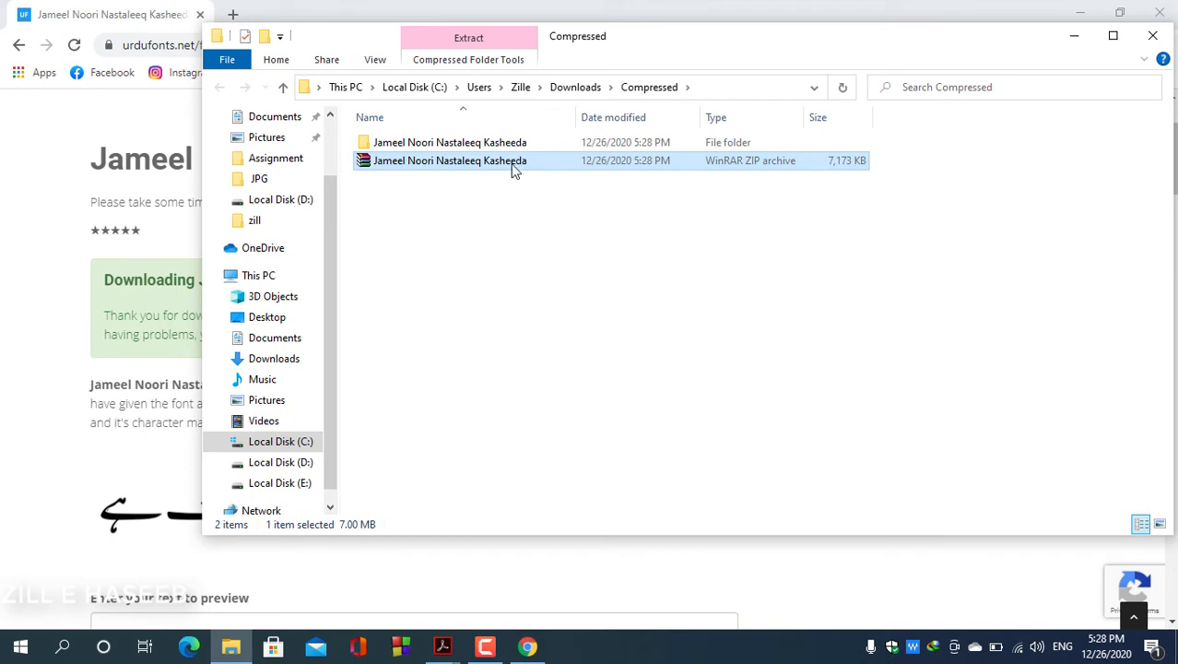
# Step: Install the Jameel Noori Nastaleeq Kasheeda font from the extracted folder, and close the font preview and folder windows
pyautogui.doubleClick(498, 141)
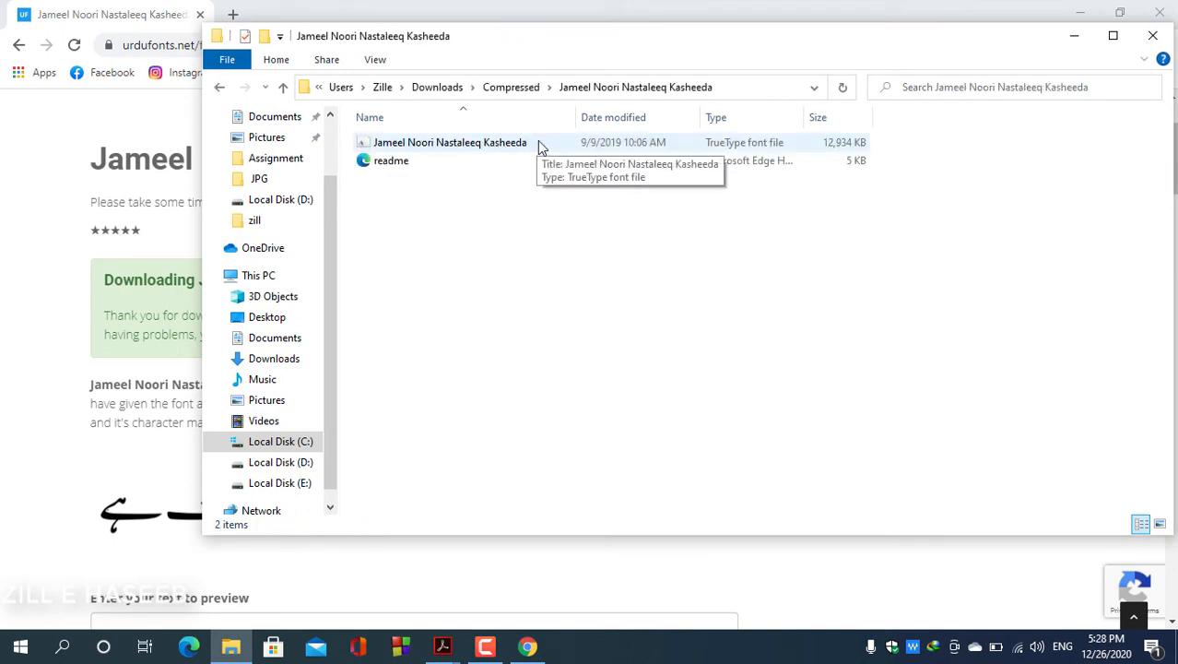
pyautogui.doubleClick(540, 145)
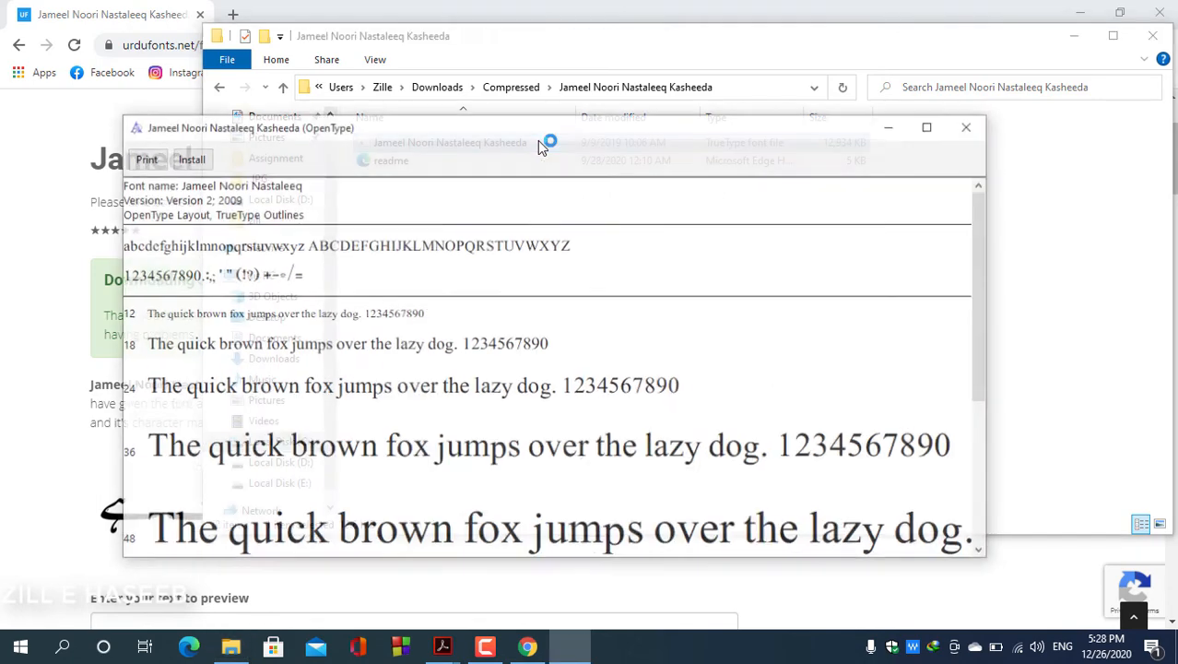
pyautogui.click(205, 164)
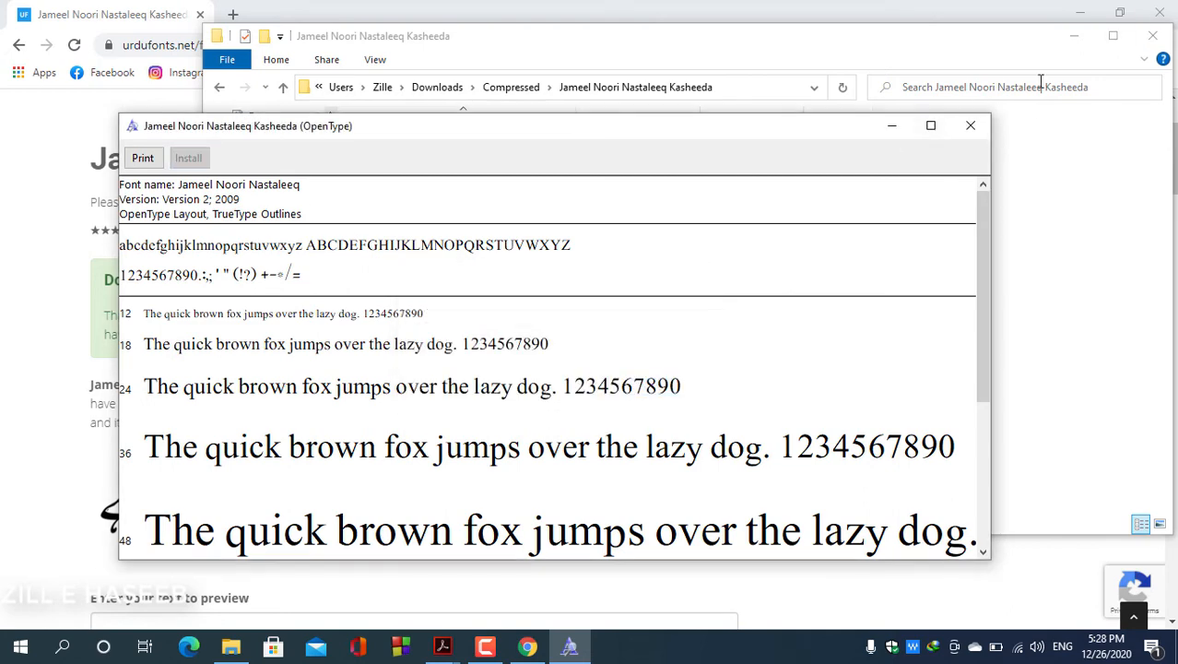
pyautogui.click(970, 125)
pyautogui.click(1153, 35)
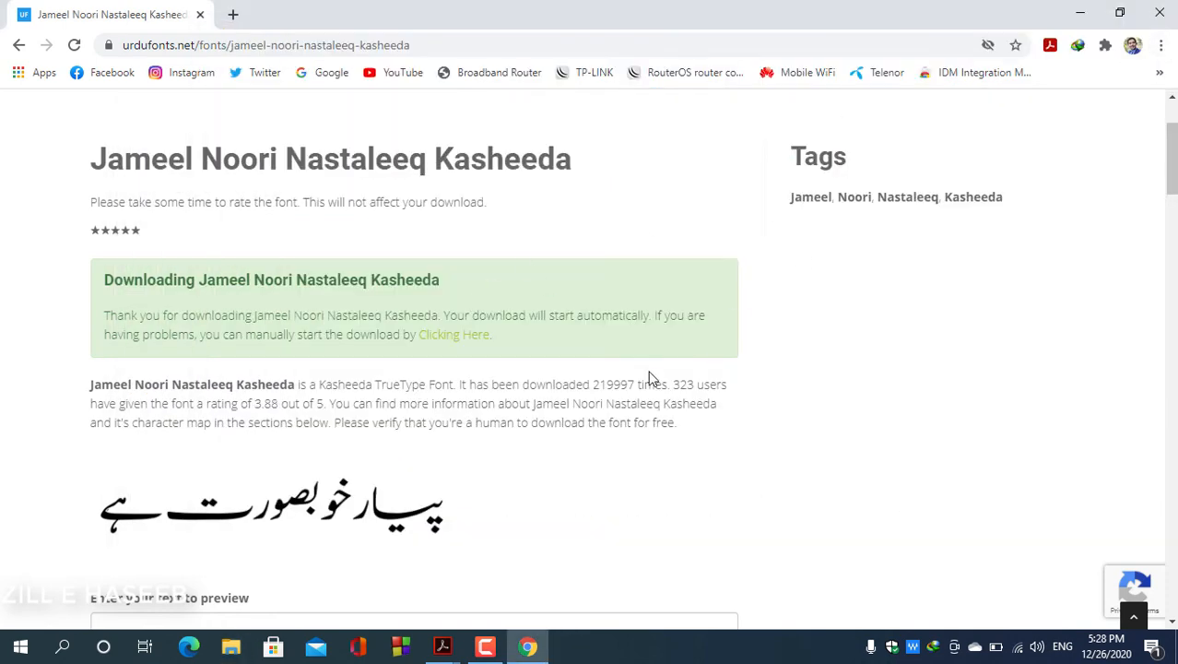
# Step: Close the browser, switch to Word and create a blank document
pyautogui.click(1164, 12)
pyautogui.doubleClick(165, 379)
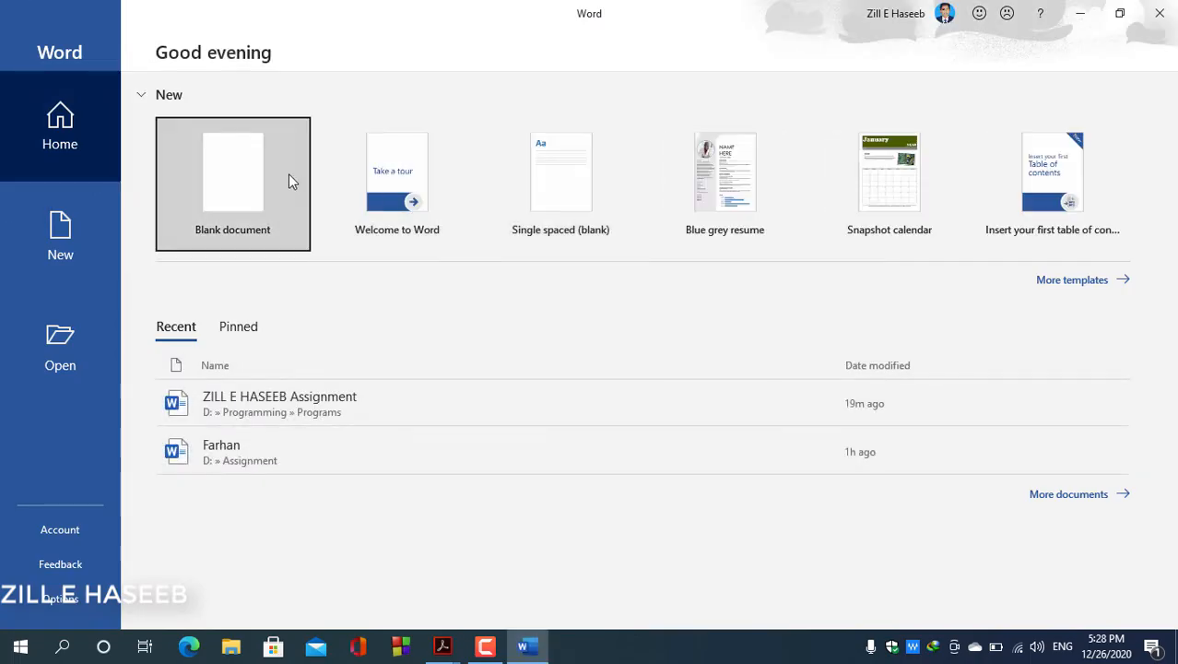
pyautogui.click(289, 173)
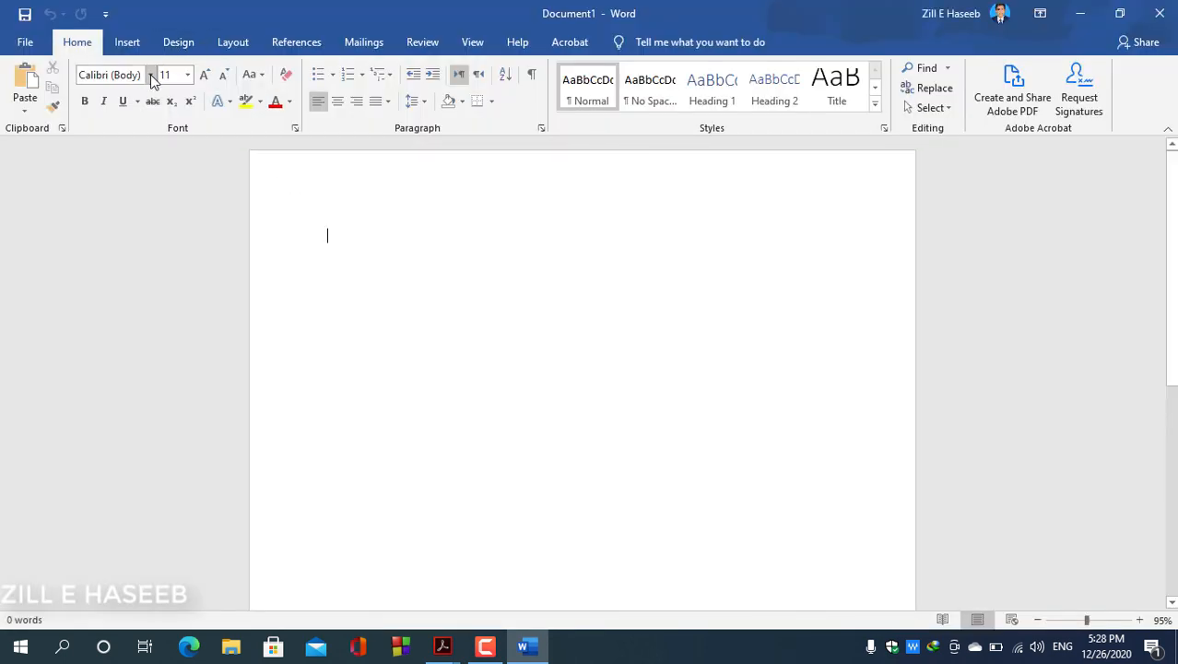
# Step: Set the blank document's font to Jameel Noori Nastaleeq and switch the input language to Urdu (Pakistan)
pyautogui.click(150, 75)
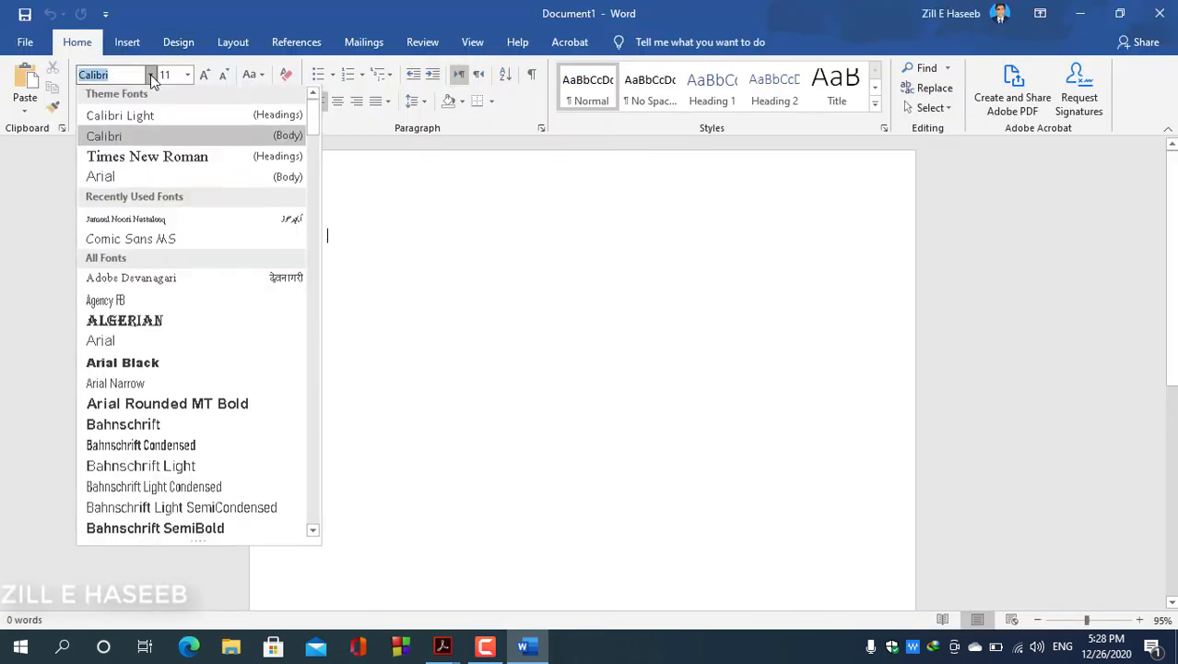
pyautogui.click(140, 221)
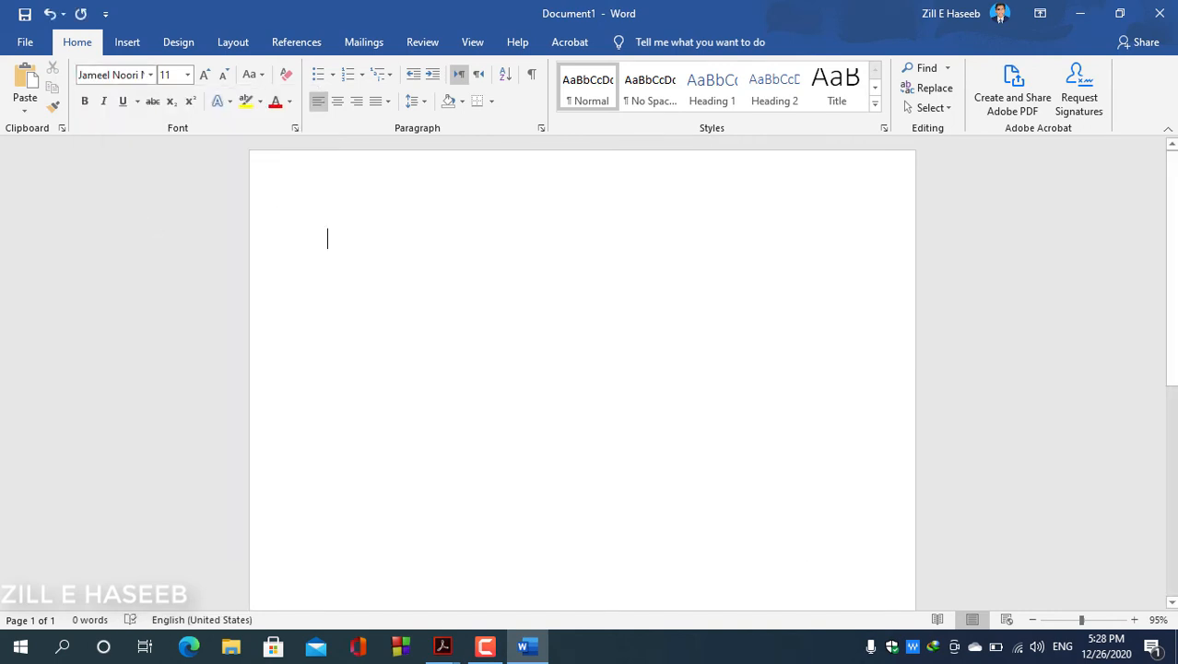
pyautogui.click(1065, 656)
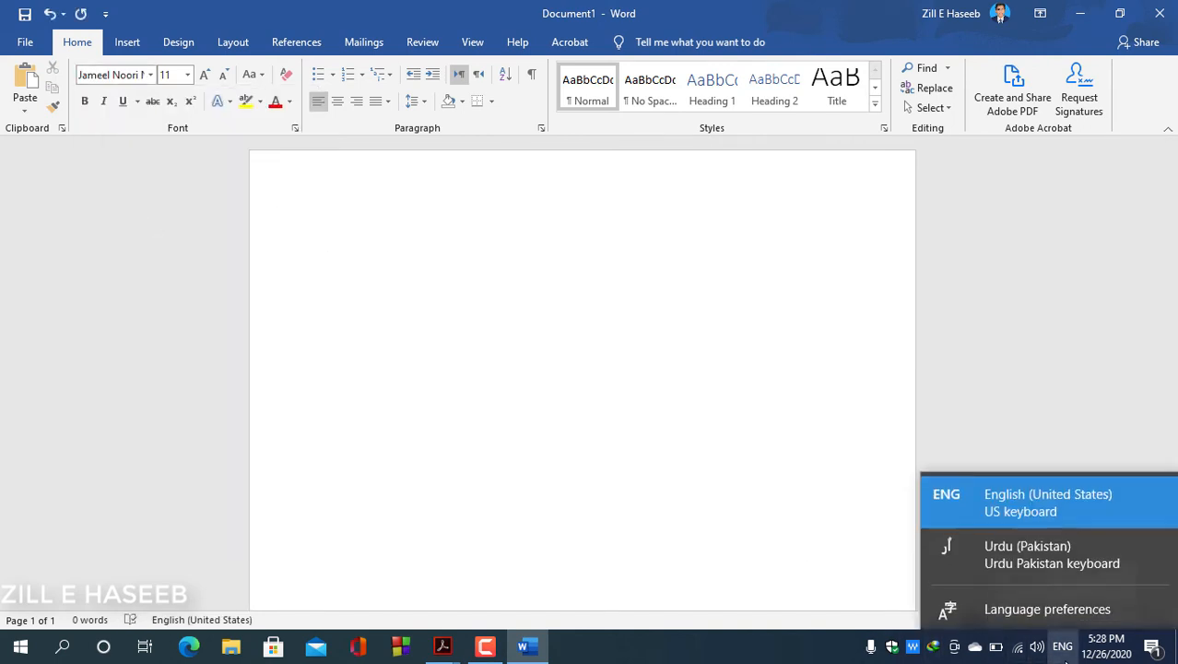
pyautogui.click(1051, 559)
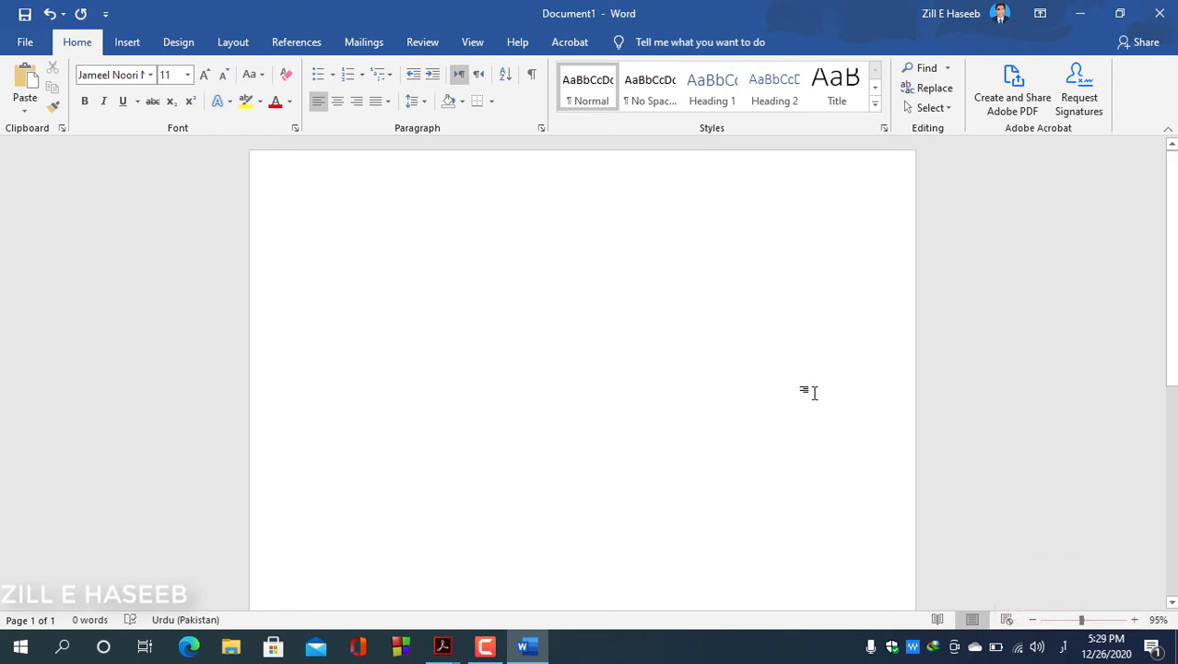
# Step: Set the font size to 26 and write an Urdu sentence introducing the author by name, ending with the Urdu full stop
pyautogui.click(188, 75)
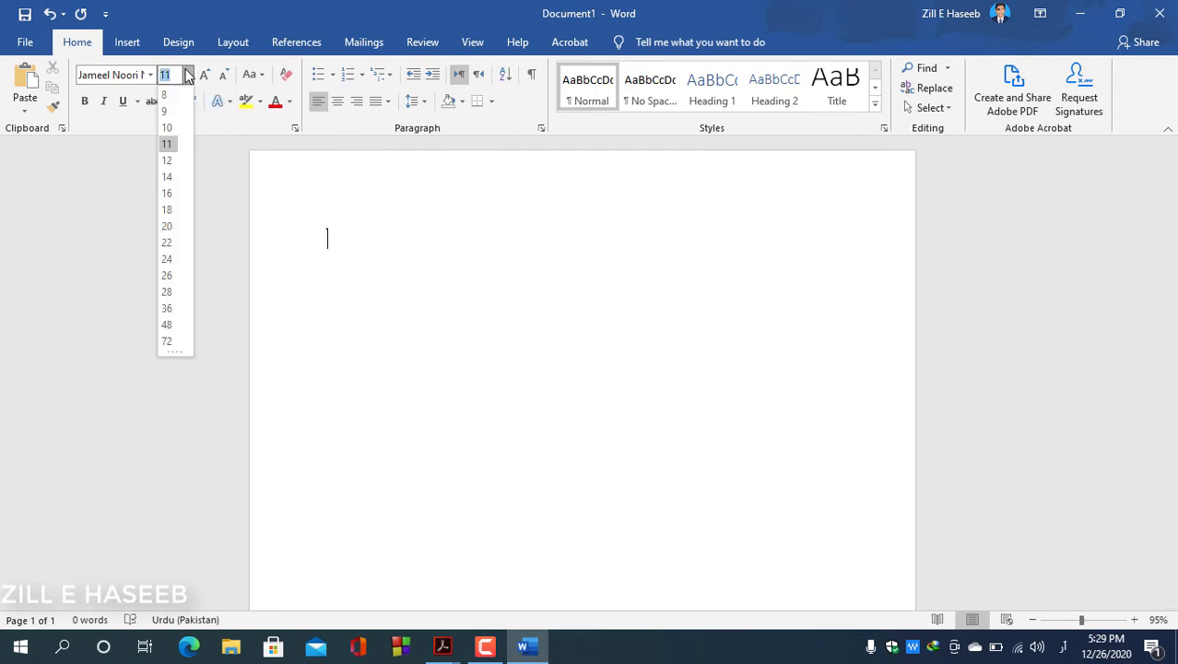
pyautogui.click(168, 275)
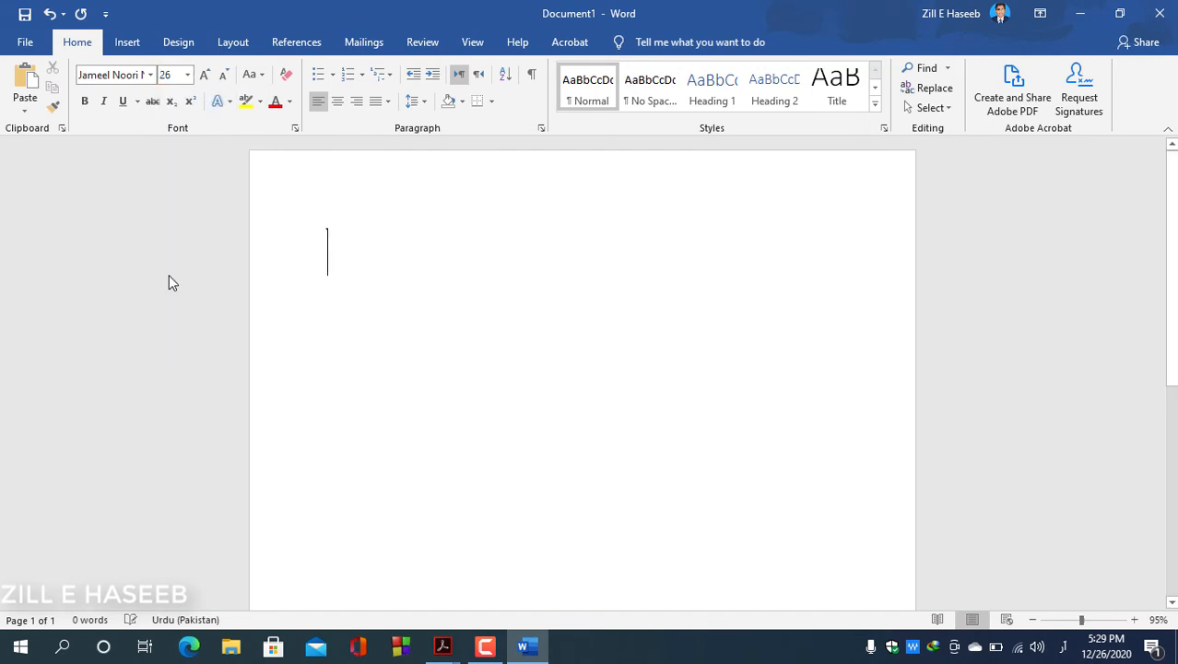
pyautogui.write('ای')
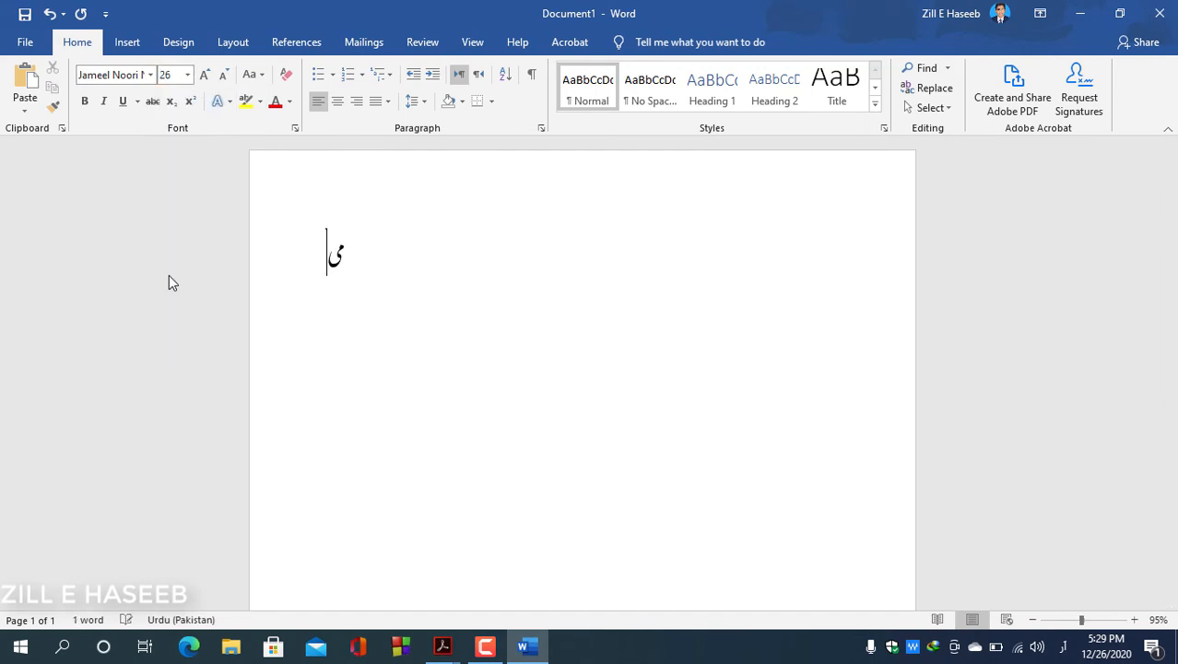
pyautogui.write('را نام')
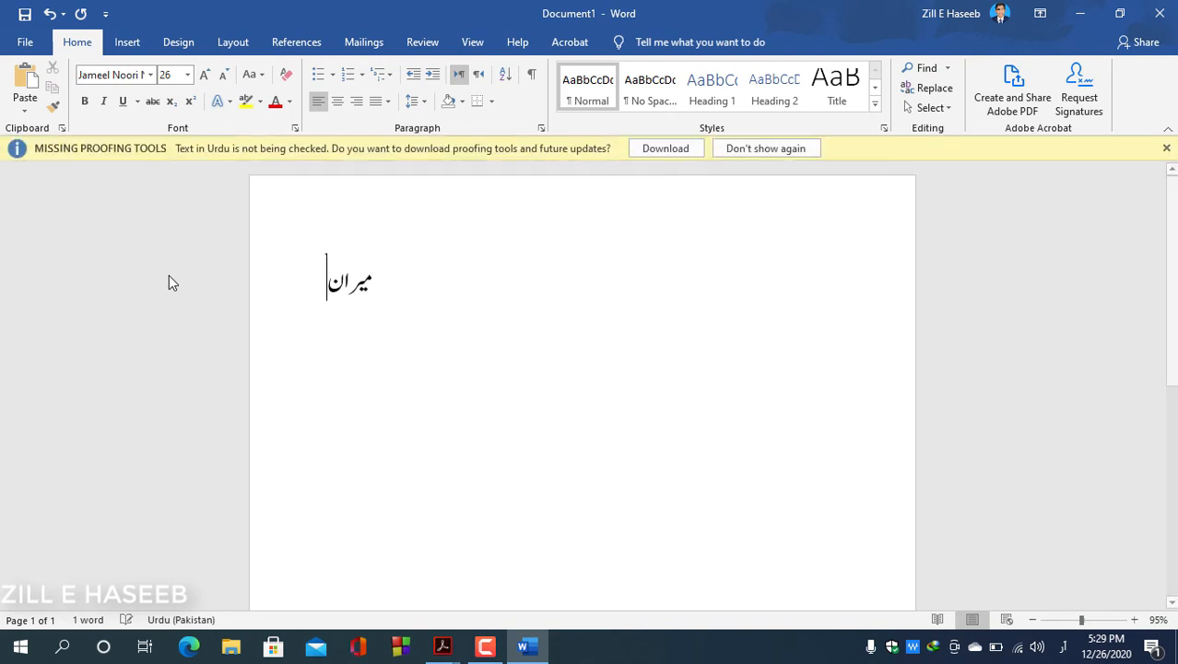
pyautogui.write(' ظ')
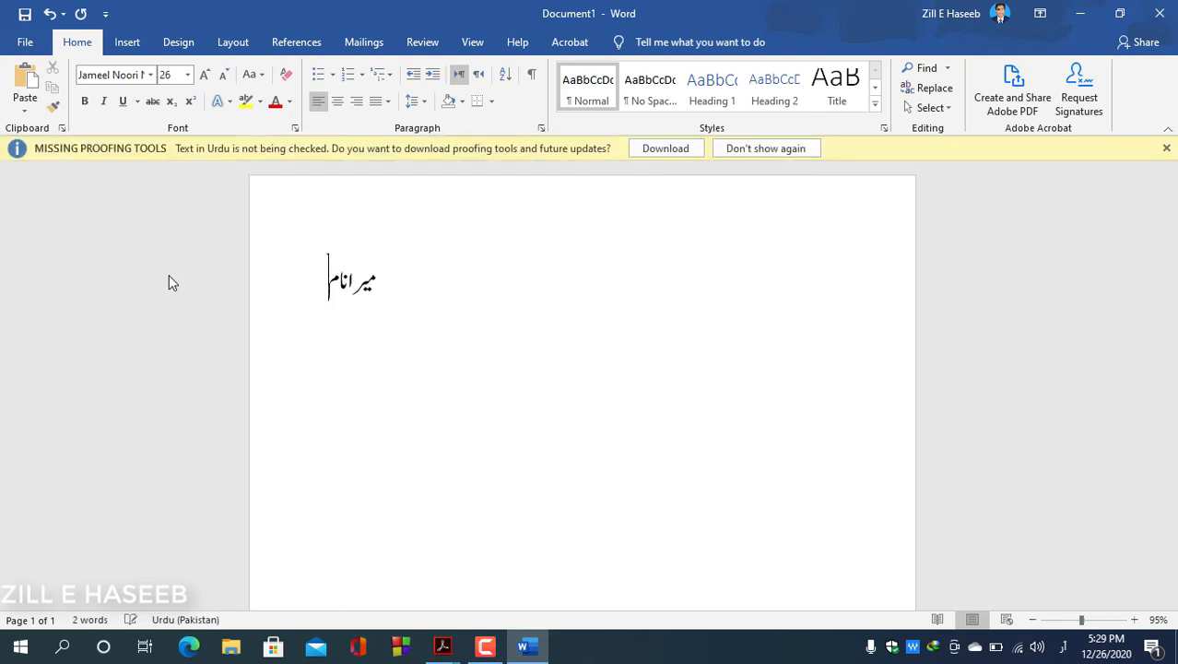
pyautogui.write('ل')
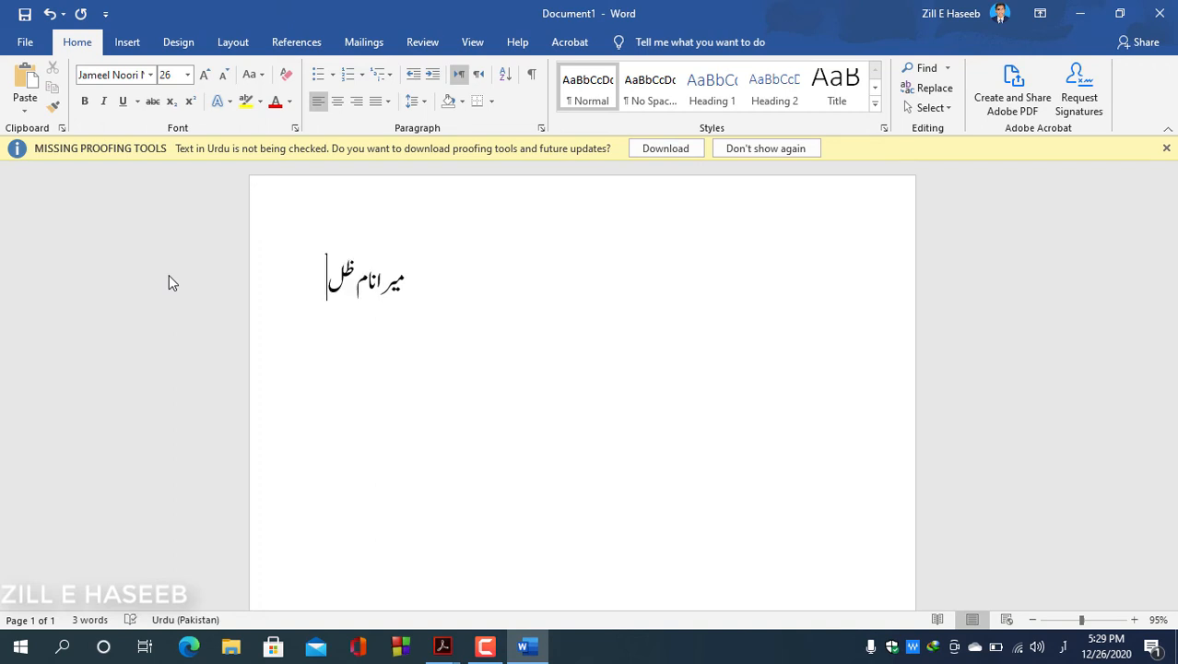
pyautogui.write(' حسیب')
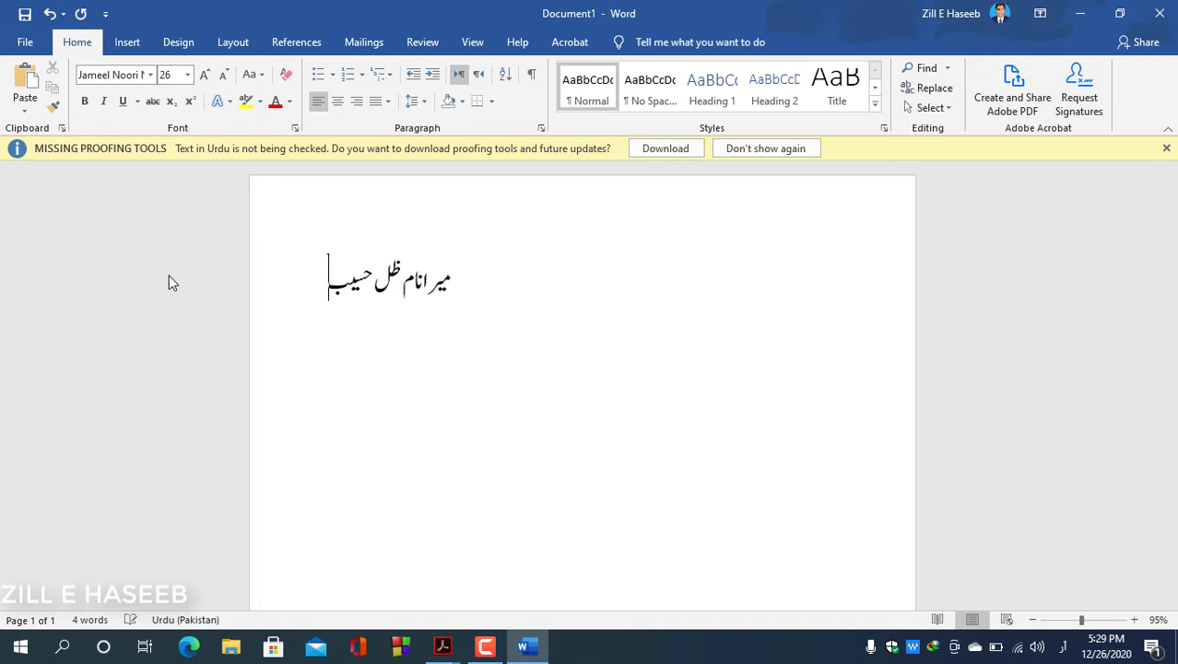
pyautogui.write(' ہے')
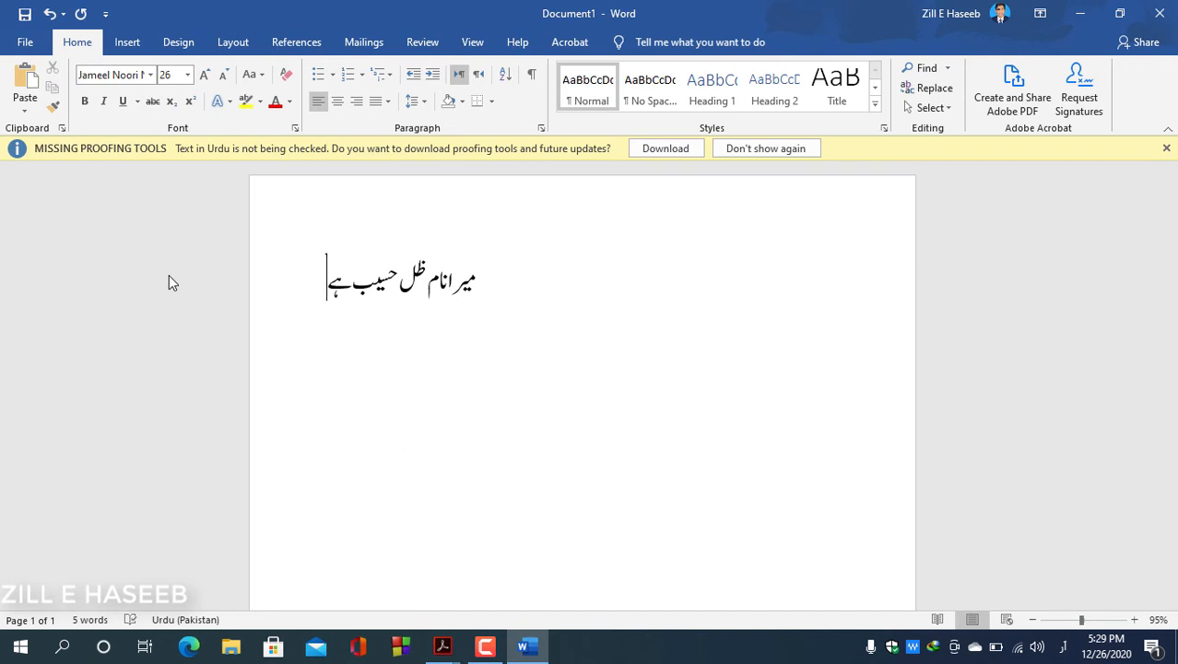
pyautogui.write('۔')
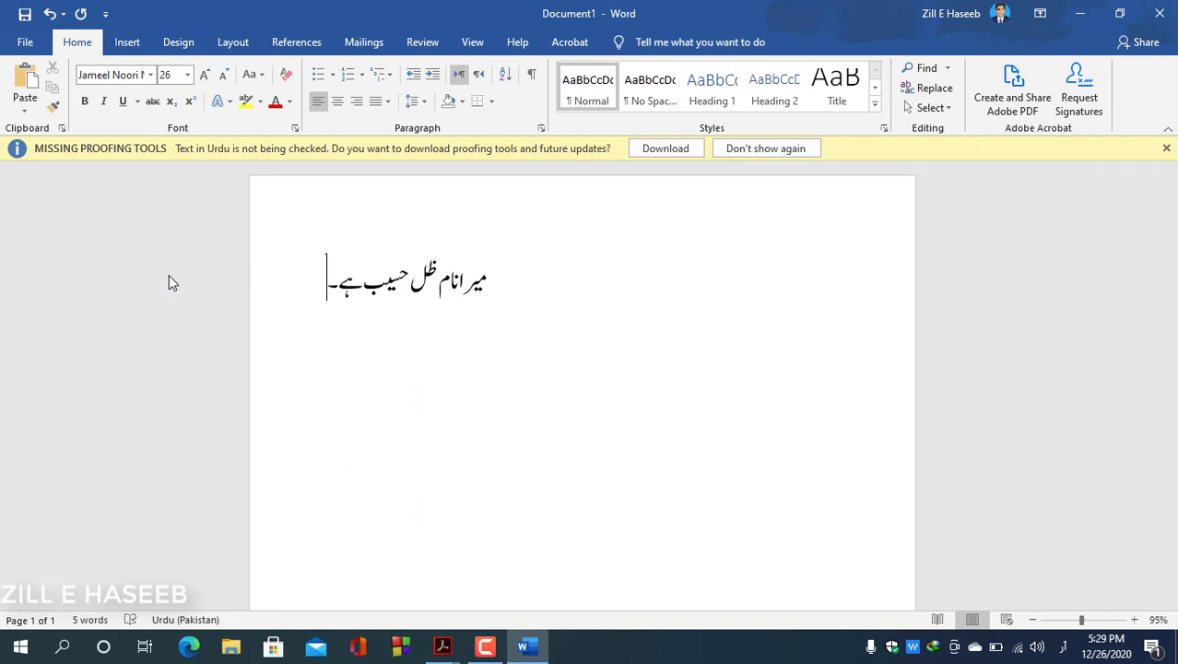
# Step: Compare right-to-left and left-to-right text direction on the Urdu sentence and leave it set to right-to-left
pyautogui.click(472, 78)
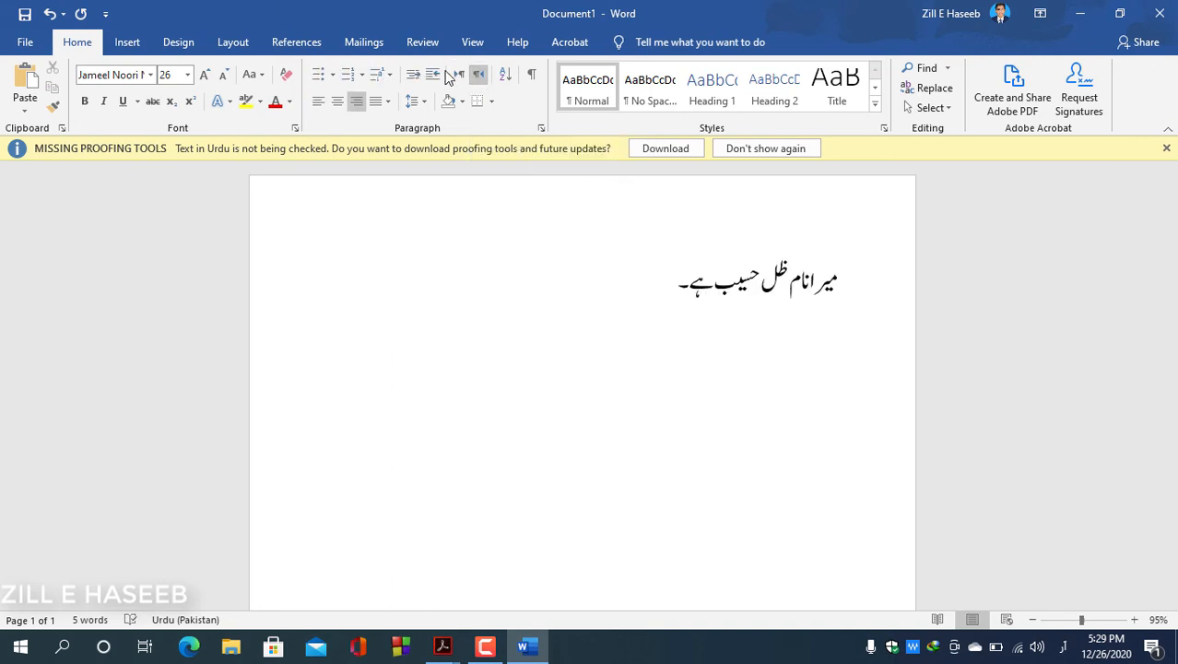
pyautogui.click(460, 77)
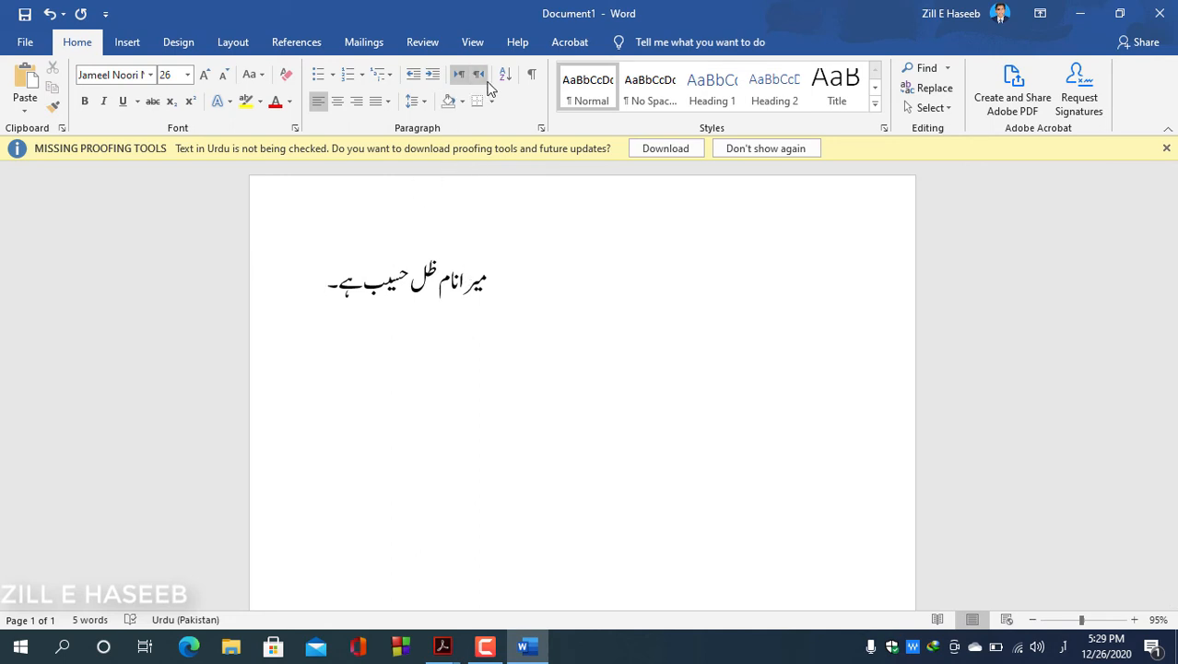
pyautogui.click(482, 77)
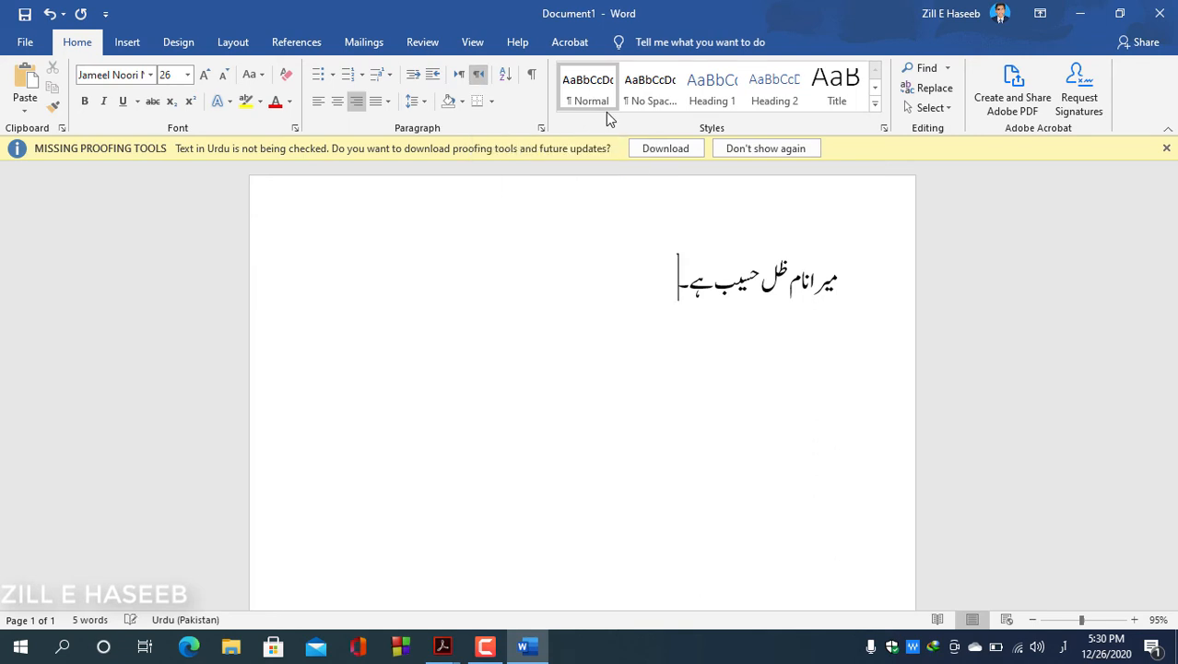
# Step: Continue the paragraph with the sentence "میں ایک طالب علم ہوں۔", correcting the final letter of its last word
pyautogui.write('میں ایک')
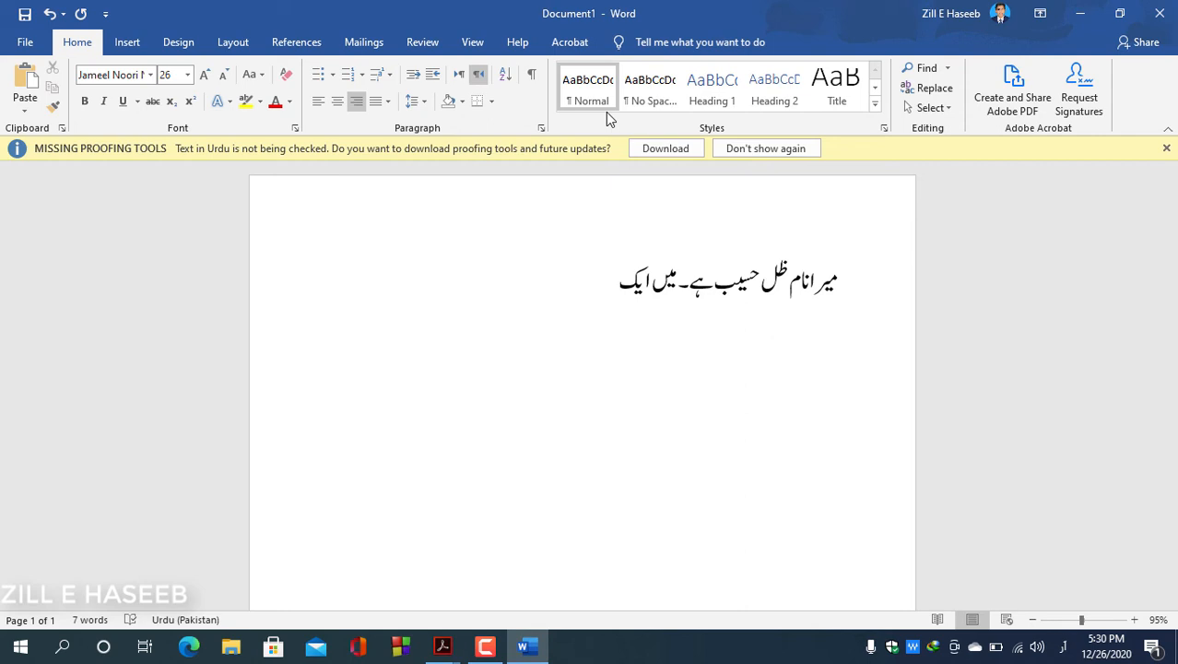
pyautogui.write('طالب علم ہون')
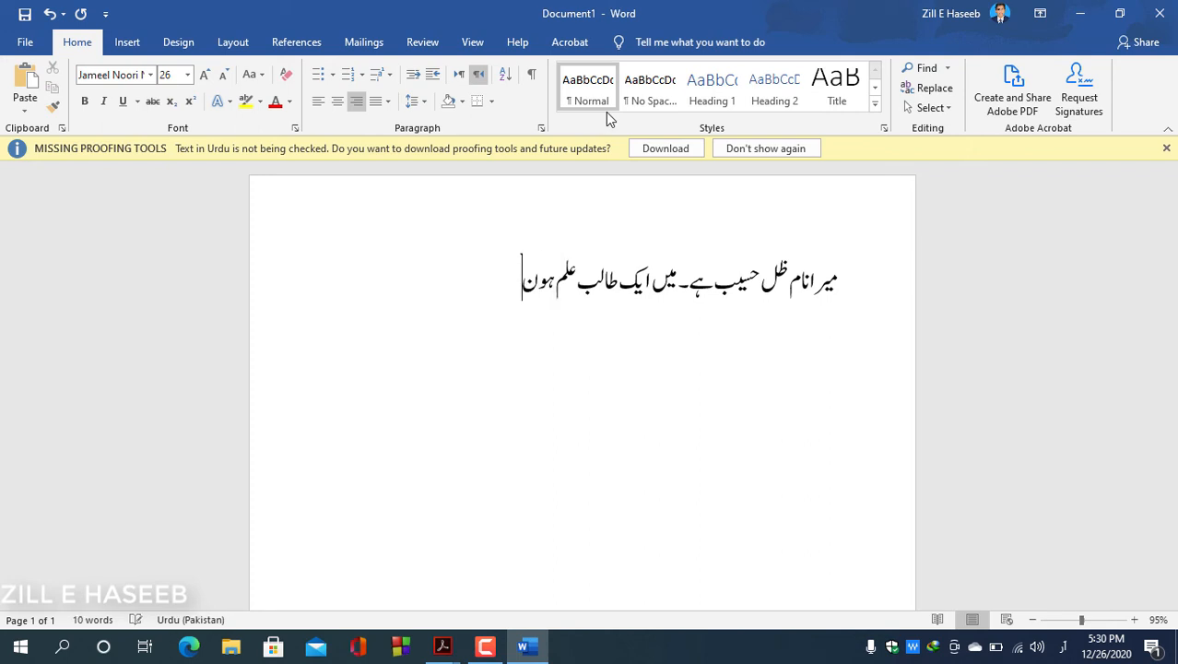
pyautogui.press('BackSpace')
pyautogui.write('ں۔')
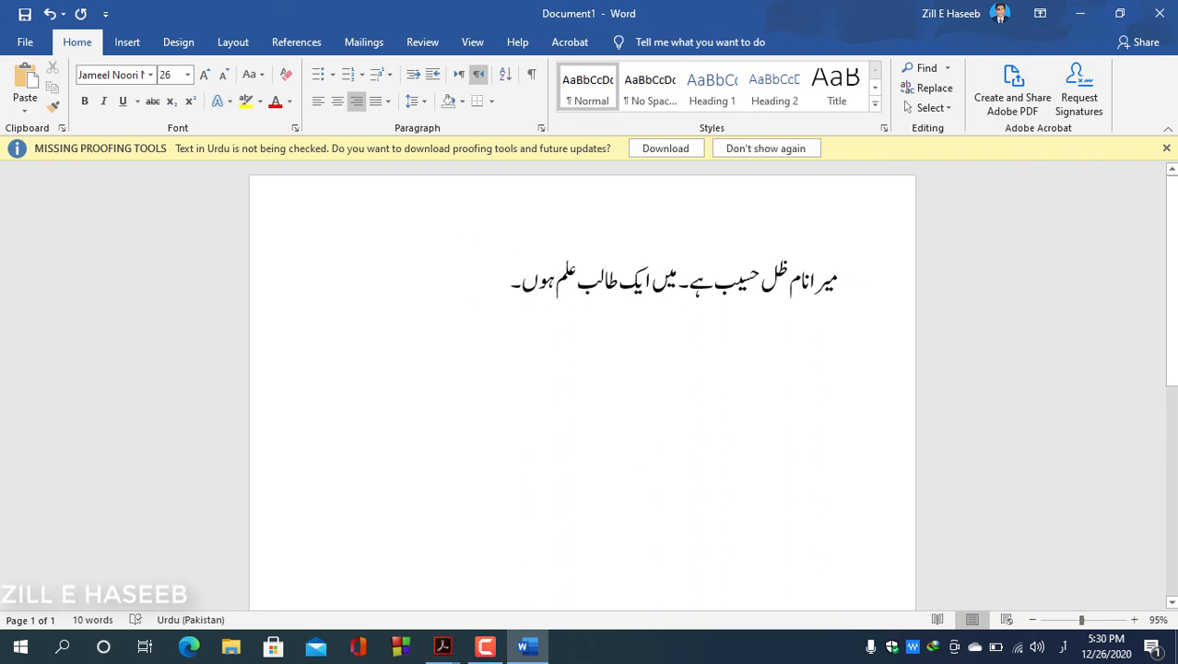
# Step: Switch the input language to English (United States) and set the font at the end of the text to Calibri Light
pyautogui.click(1063, 647)
pyautogui.click(1033, 505)
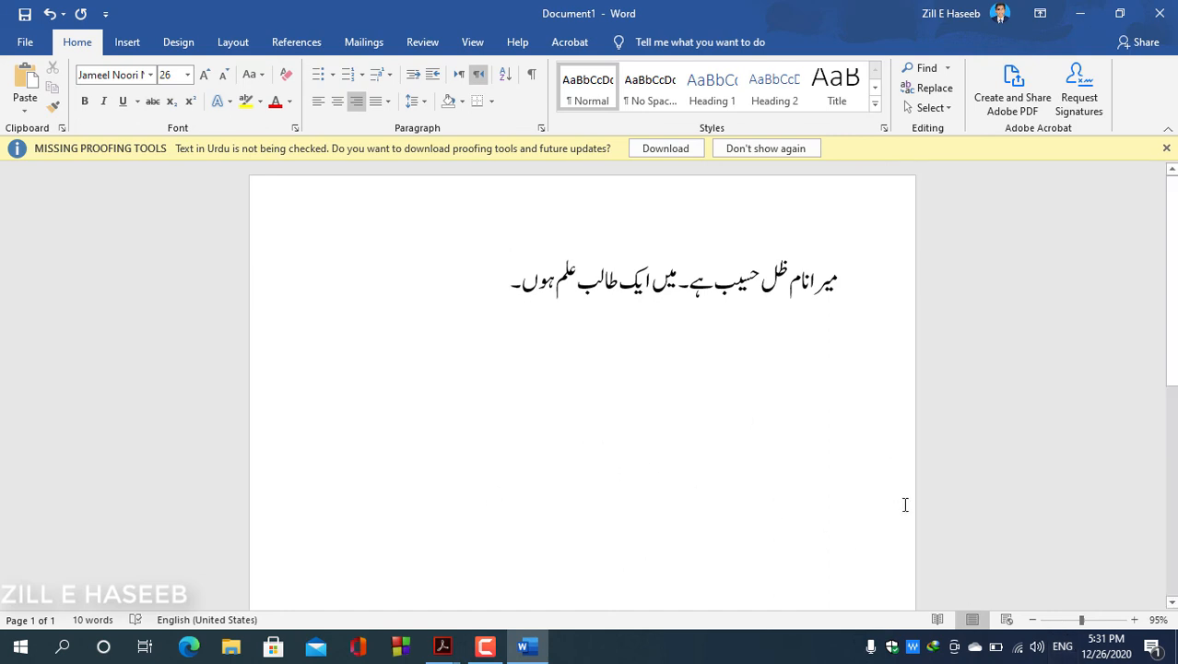
pyautogui.click(1062, 647)
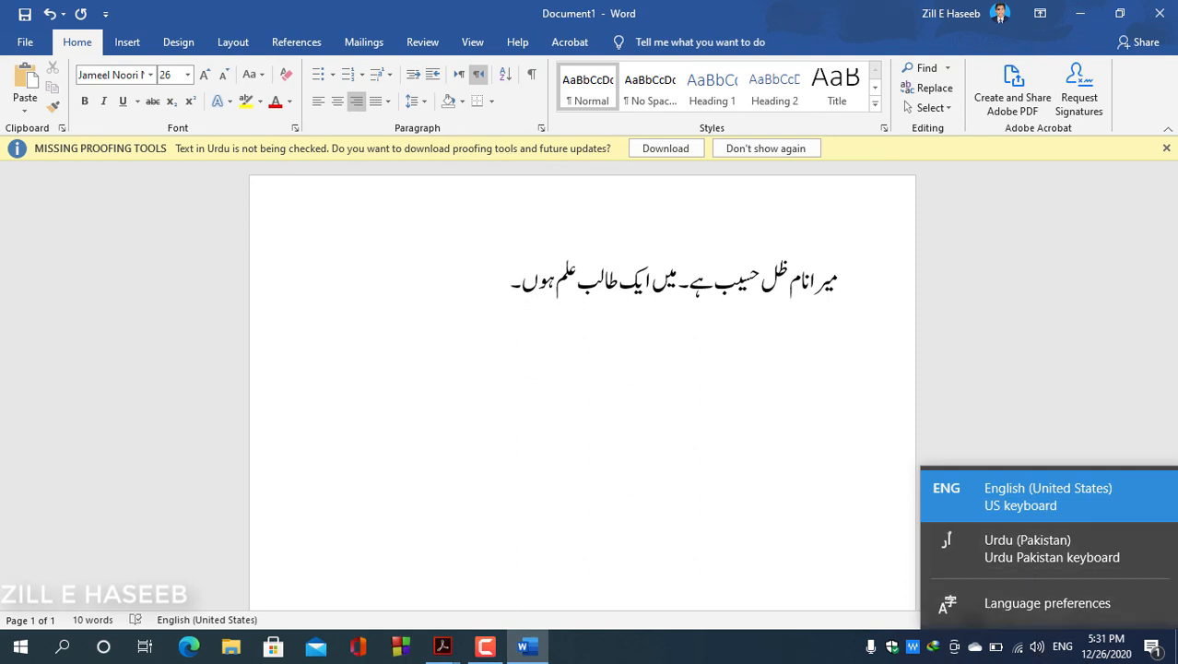
pyautogui.click(1062, 648)
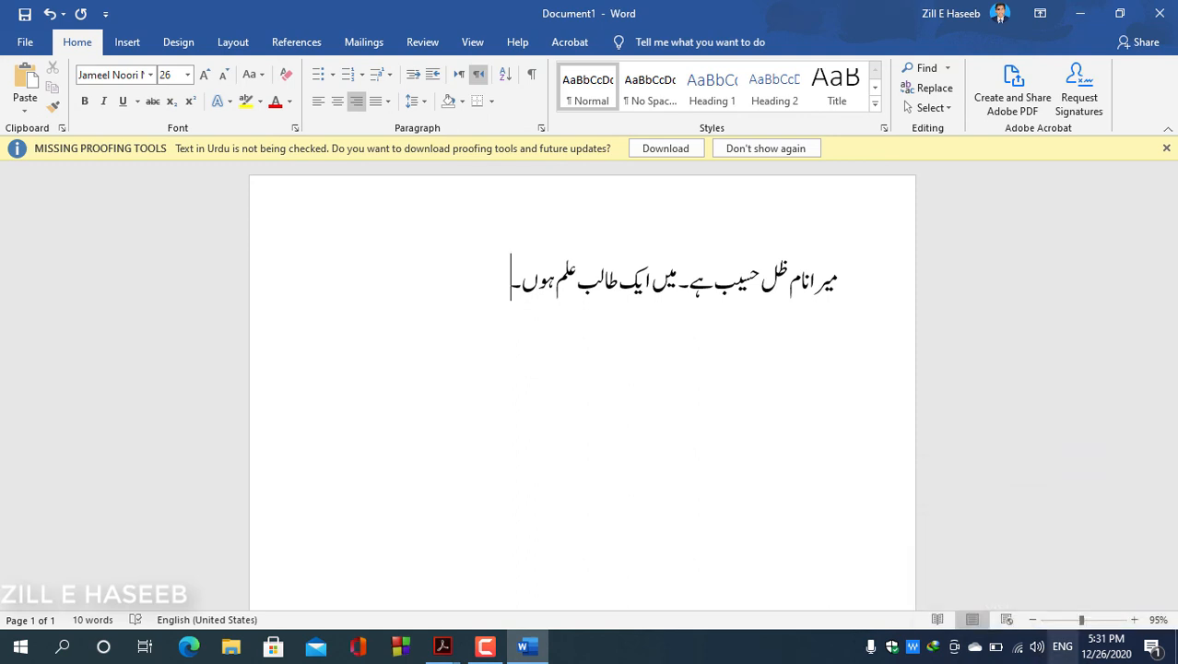
pyautogui.click(1062, 648)
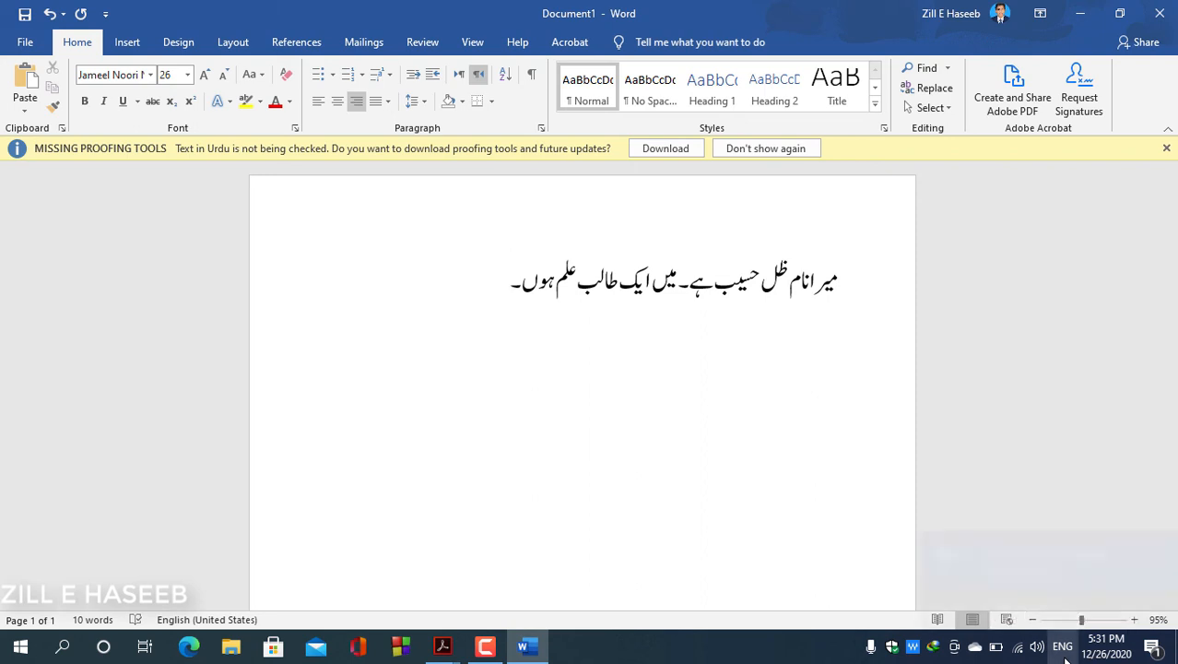
pyautogui.click(814, 542)
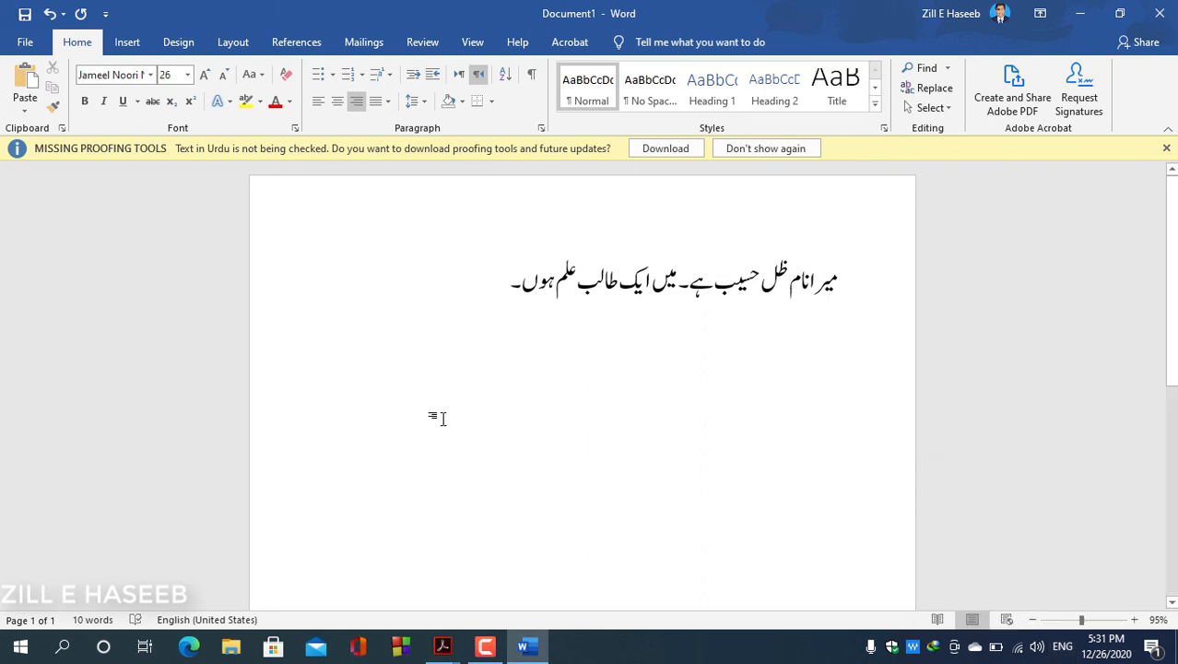
pyautogui.click(150, 74)
pyautogui.click(140, 117)
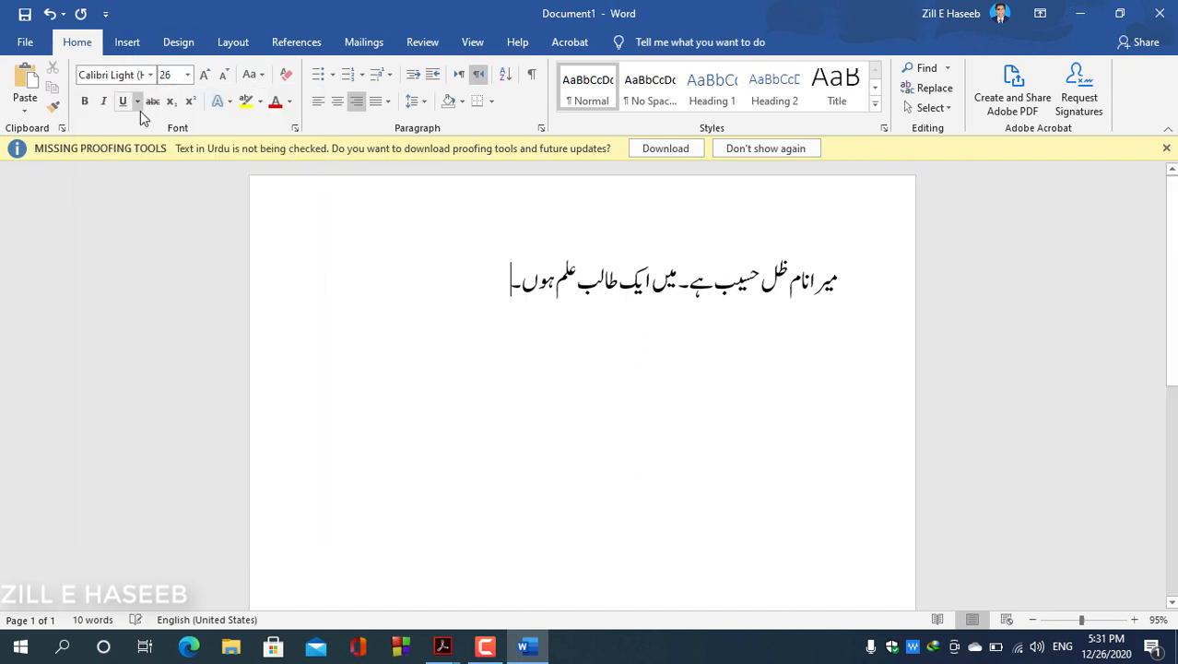
# Step: Try writing a few Urdu letters in Calibri Light after the second sentence, and delete them
pyautogui.click(490, 290)
pyautogui.write('می')
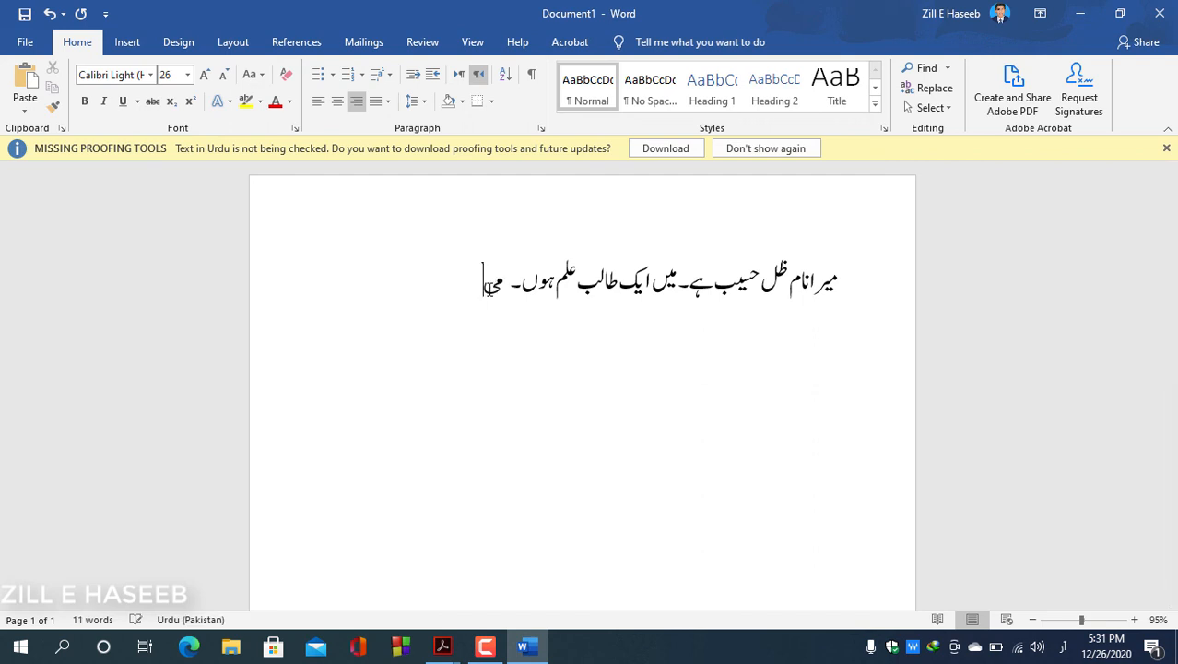
pyautogui.write('ب')
pyautogui.press('BackSpace')
pyautogui.press('BackSpace')
pyautogui.press('BackSpace')
# Step: Look up Jameel Noori Nastaleeq in the full font list and close the list without choosing a font
pyautogui.click(149, 78)
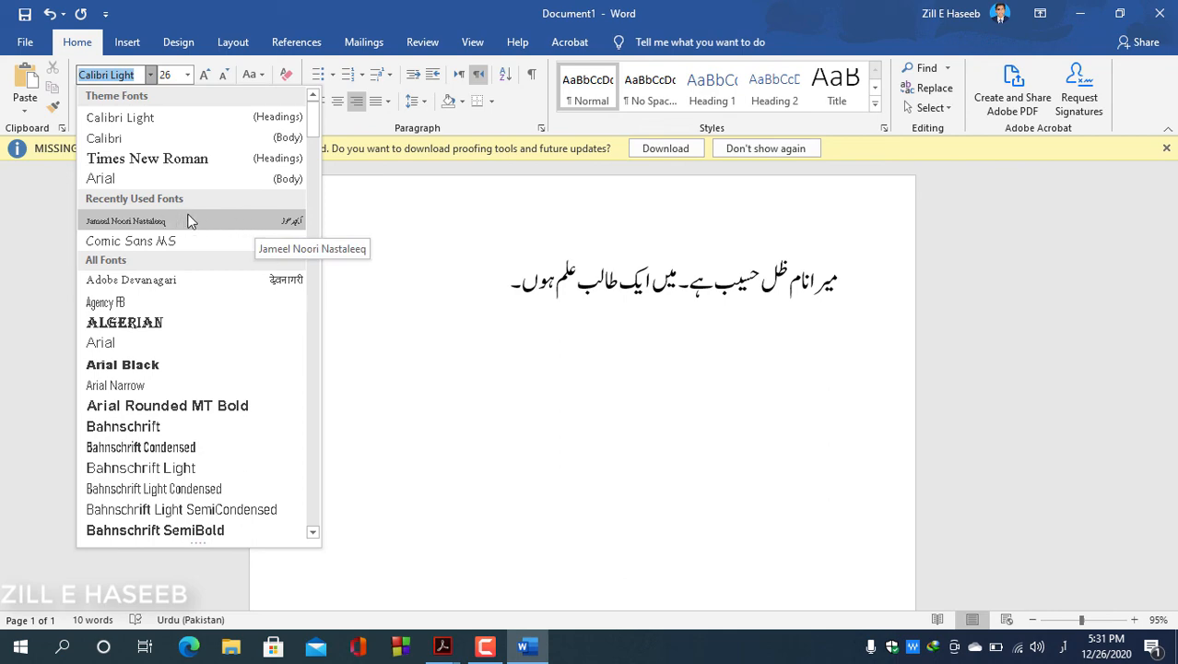
pyautogui.scroll(-12, 158, 365)
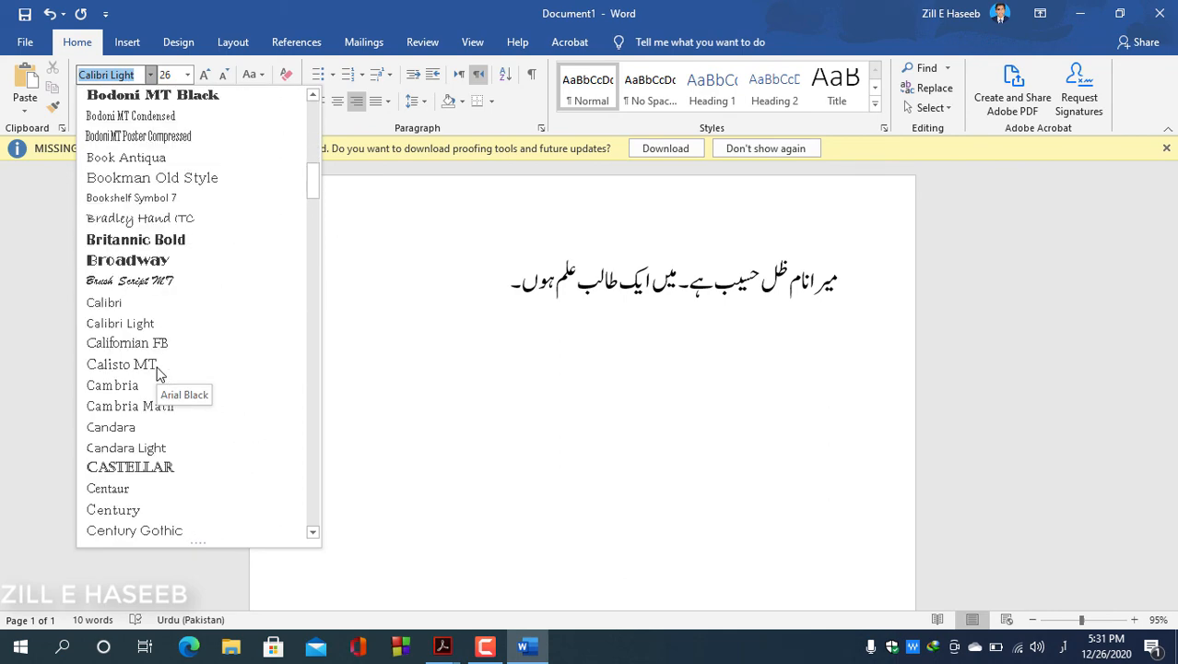
pyautogui.scroll(-15, 159, 373)
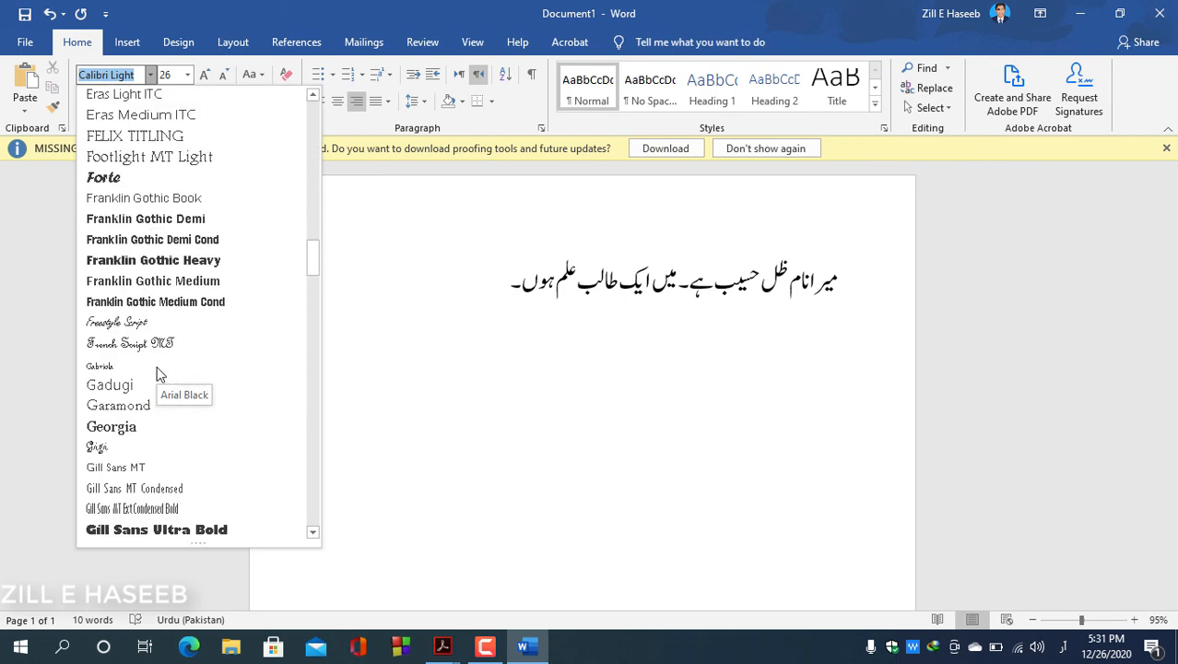
pyautogui.scroll(-15, 158, 373)
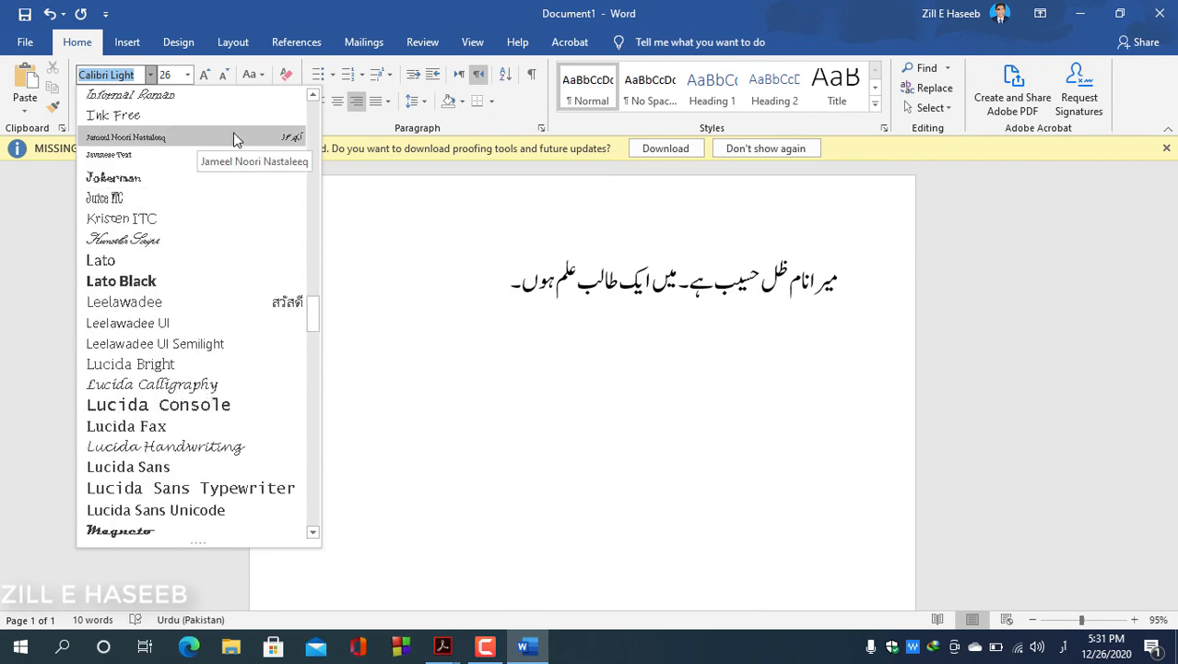
pyautogui.click(447, 426)
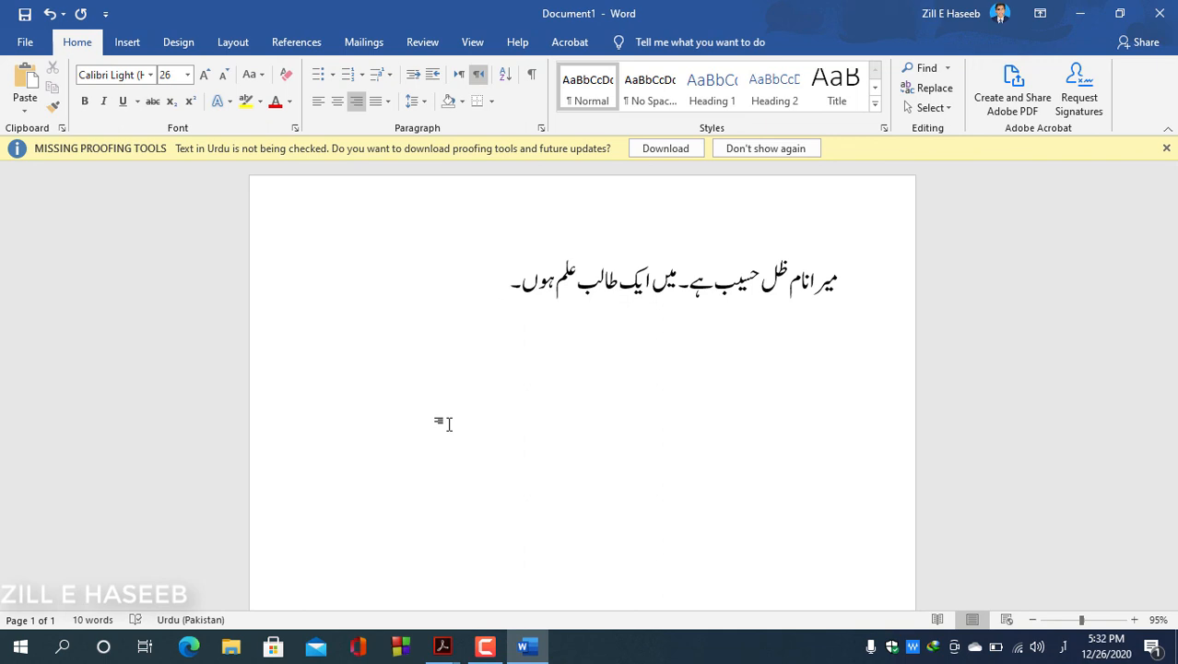
# Step: Preview the Jameel Noori Nastaleeq Kasheeda font file from its extracted folder under Downloads, and close the preview and folder windows
pyautogui.click(238, 649)
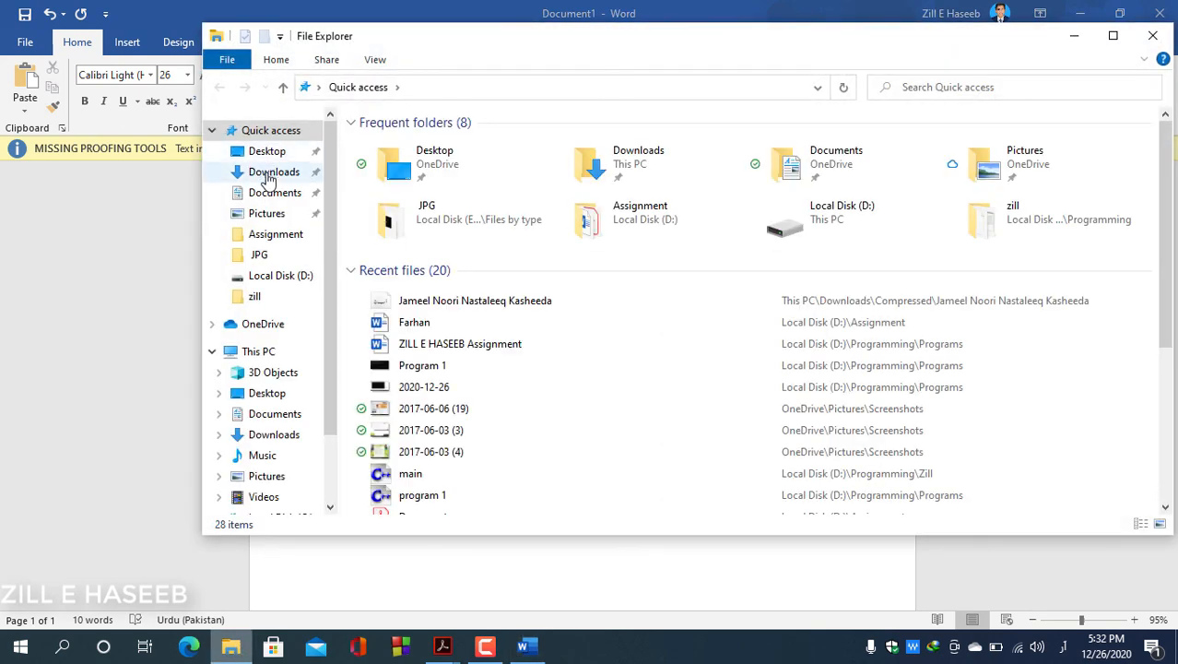
pyautogui.click(268, 174)
pyautogui.doubleClick(408, 166)
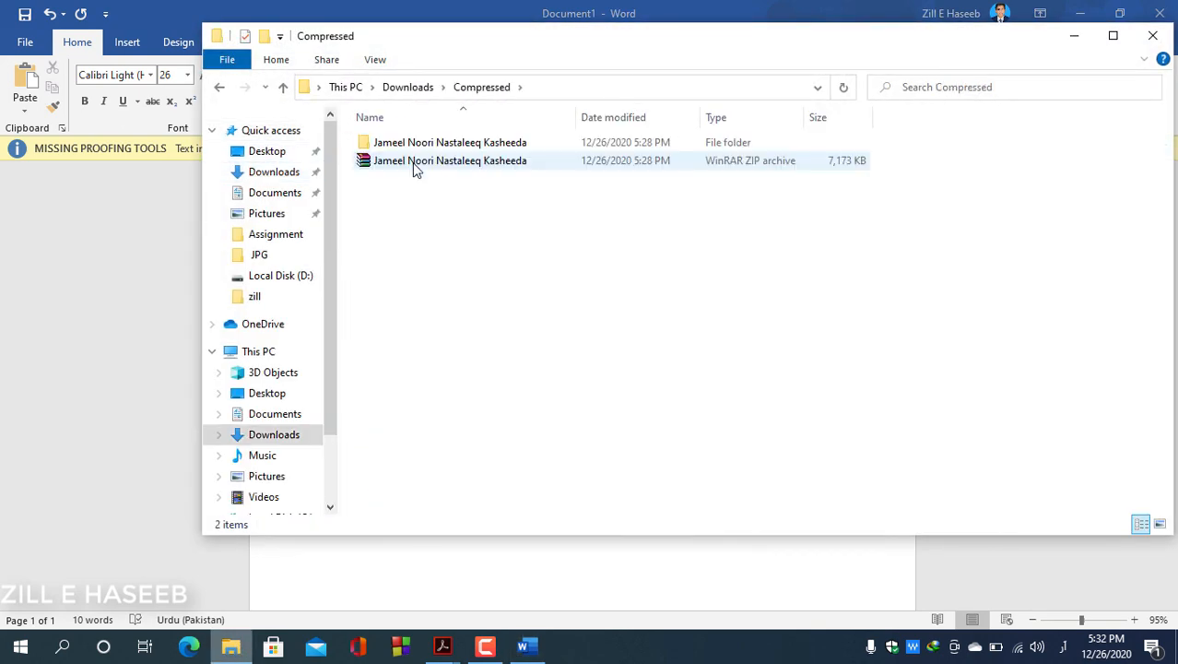
pyautogui.doubleClick(404, 144)
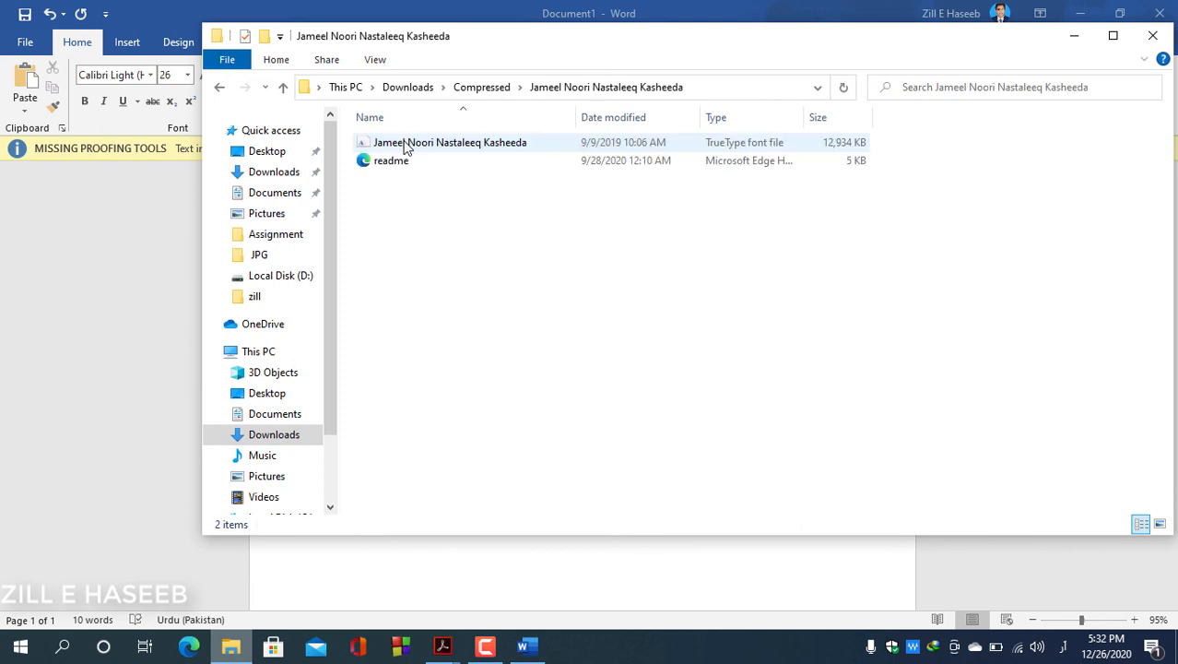
pyautogui.click(405, 146)
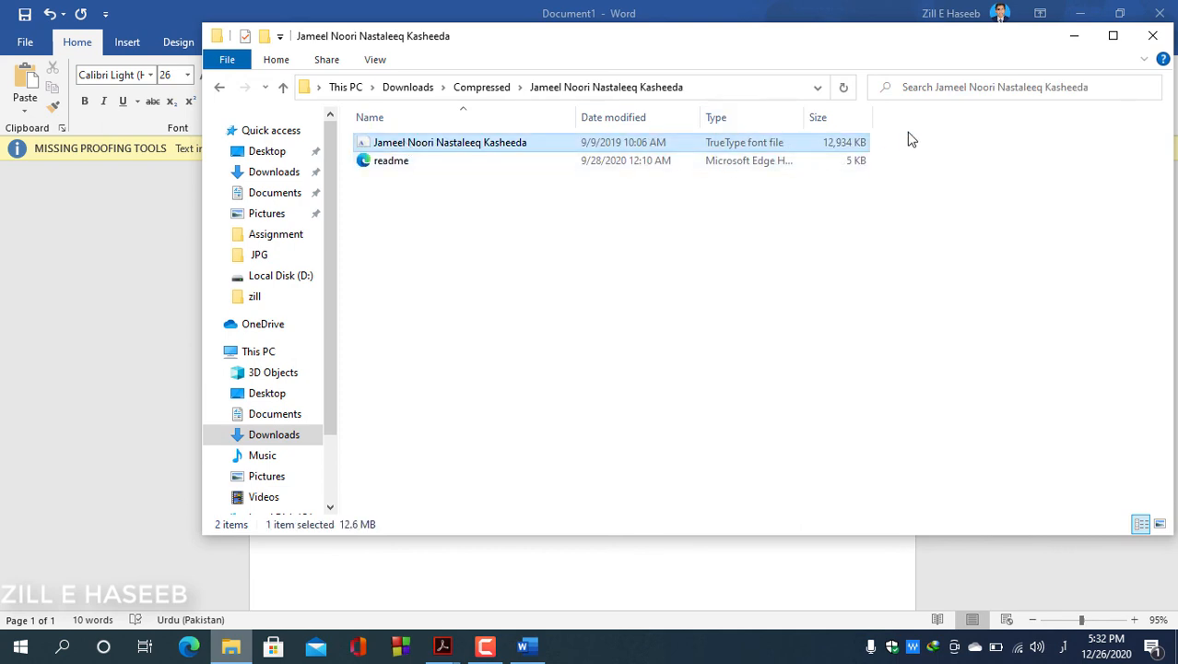
pyautogui.click(1115, 36)
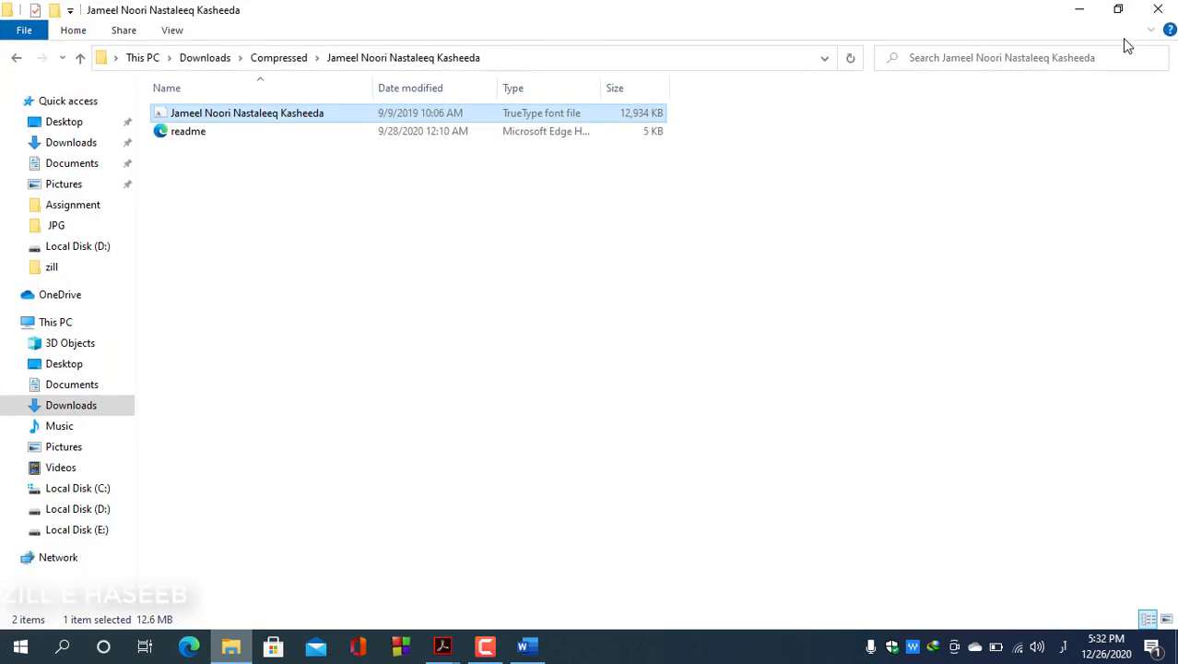
pyautogui.doubleClick(578, 112)
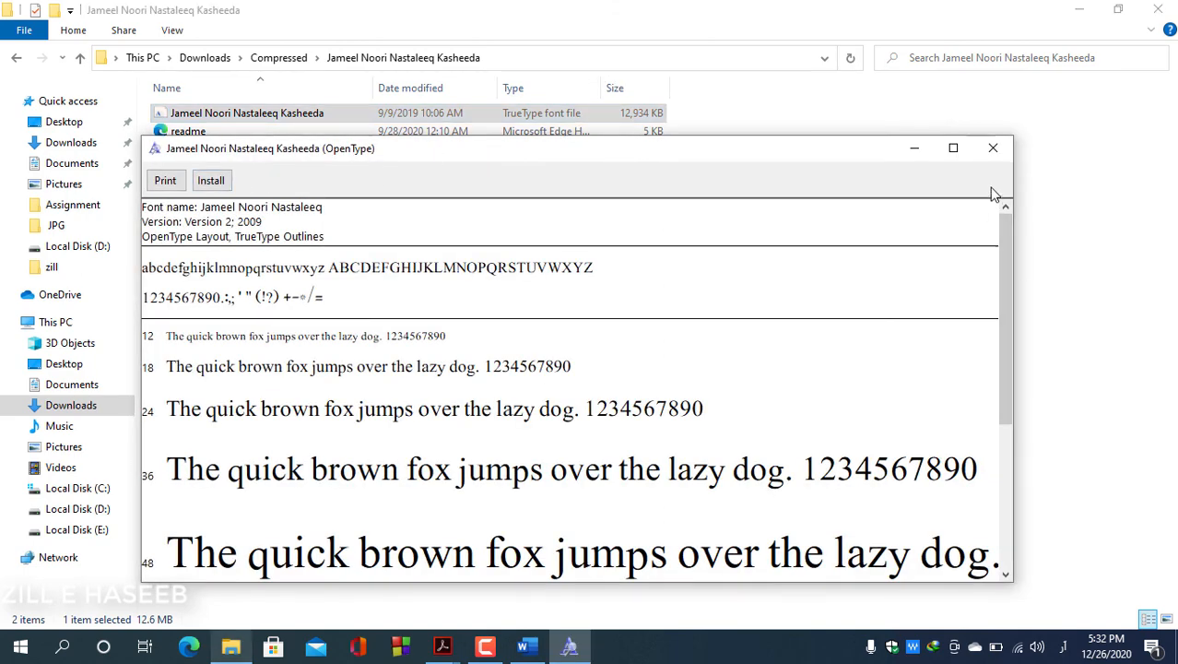
pyautogui.click(995, 149)
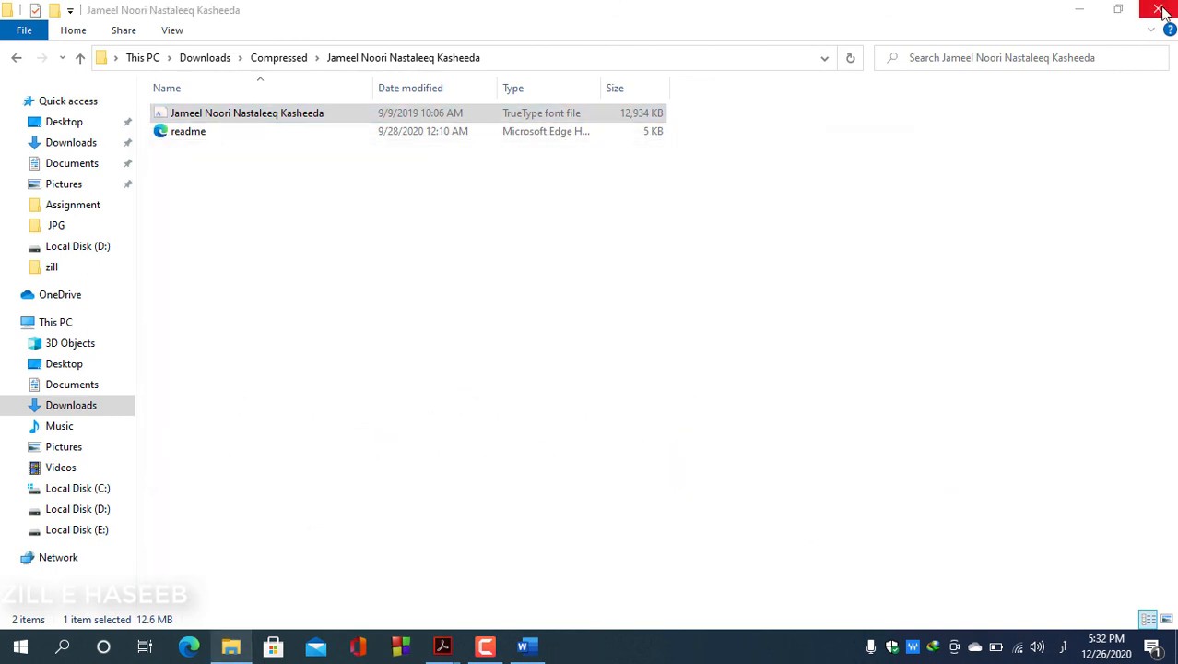
pyautogui.click(1160, 10)
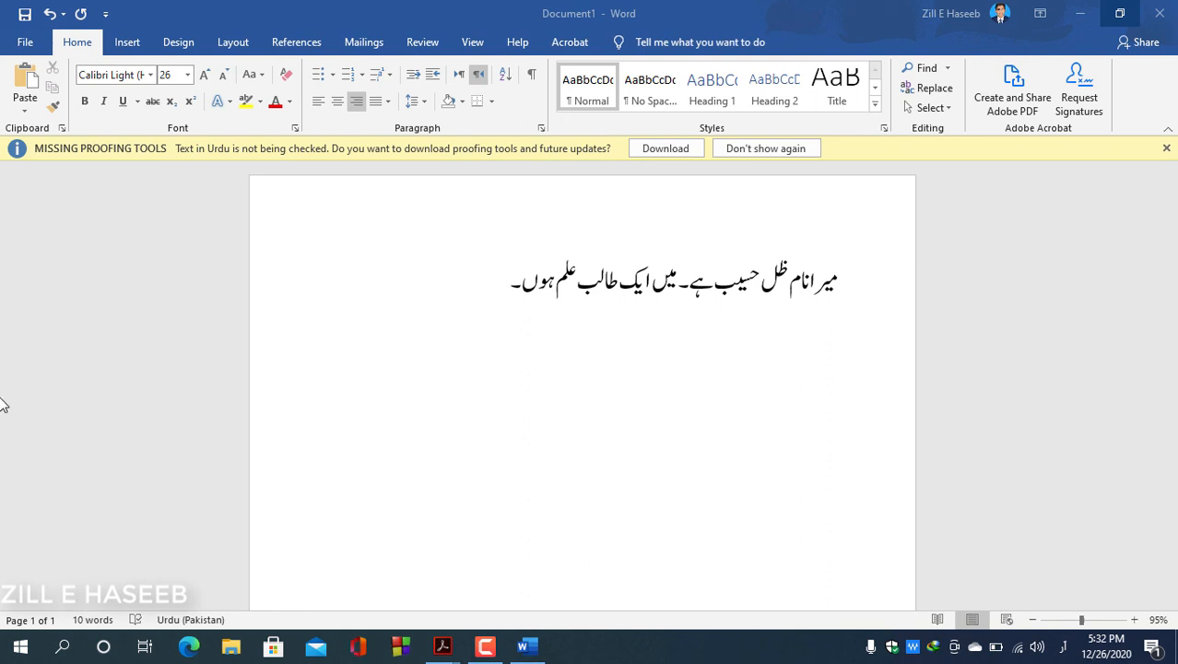
# Step: Browse the theme and recently used fonts available for the document without applying one
pyautogui.click(153, 75)
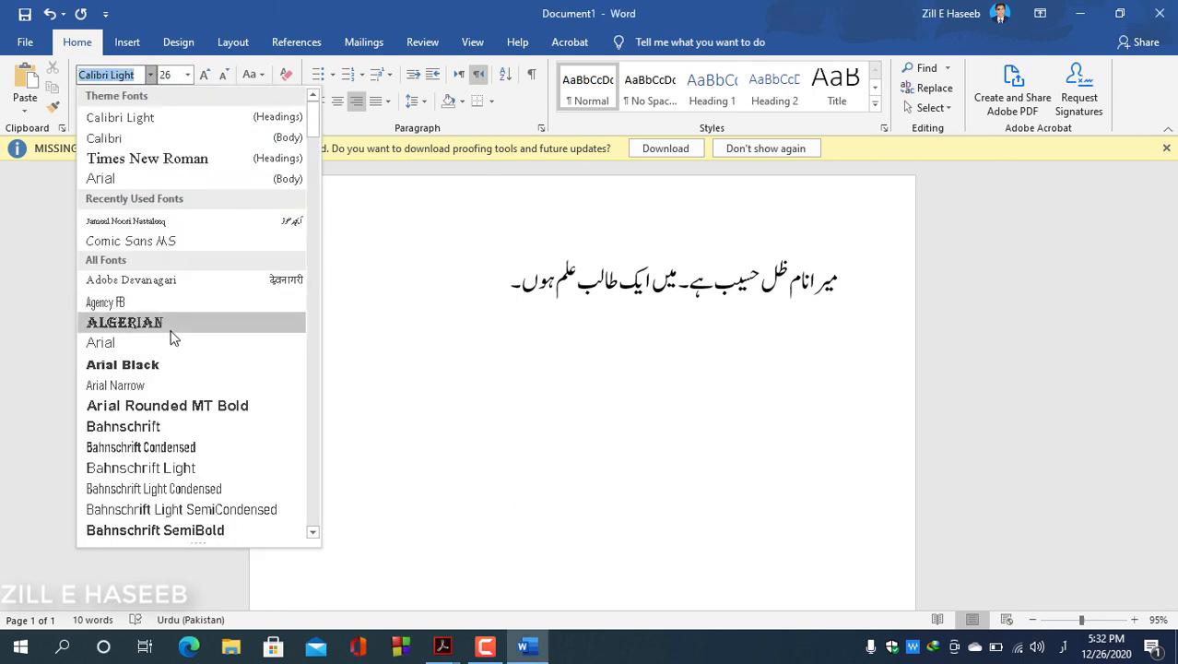
pyautogui.scroll(-6, 170, 335)
pyautogui.scroll(5, 171, 335)
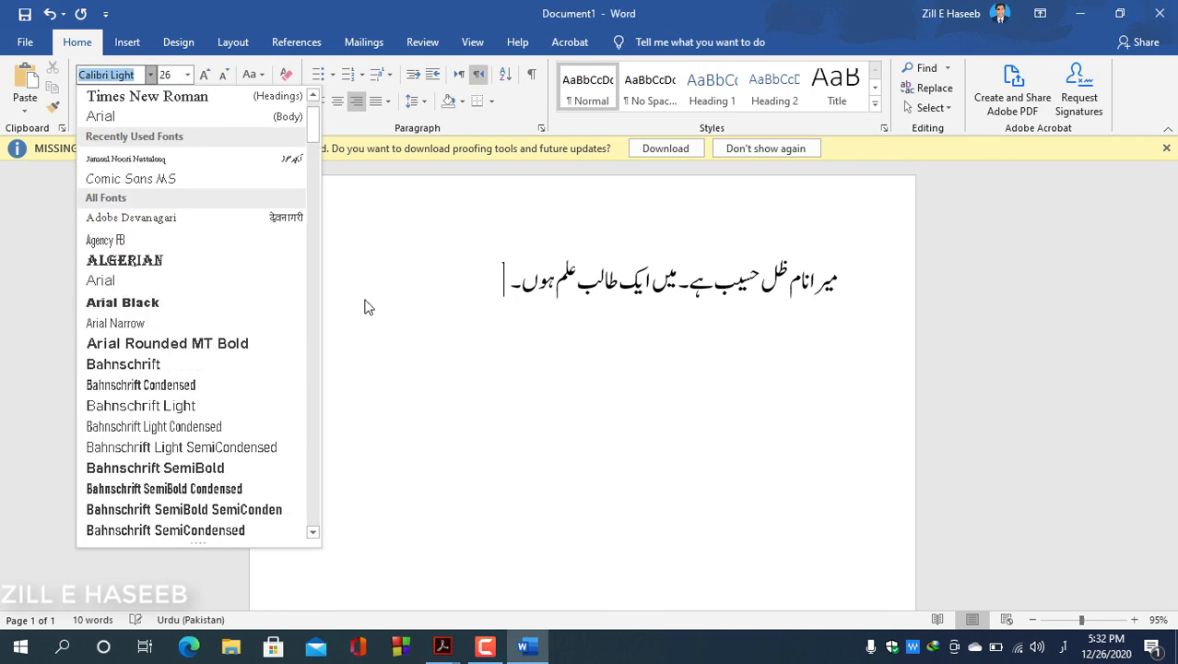
pyautogui.click(469, 292)
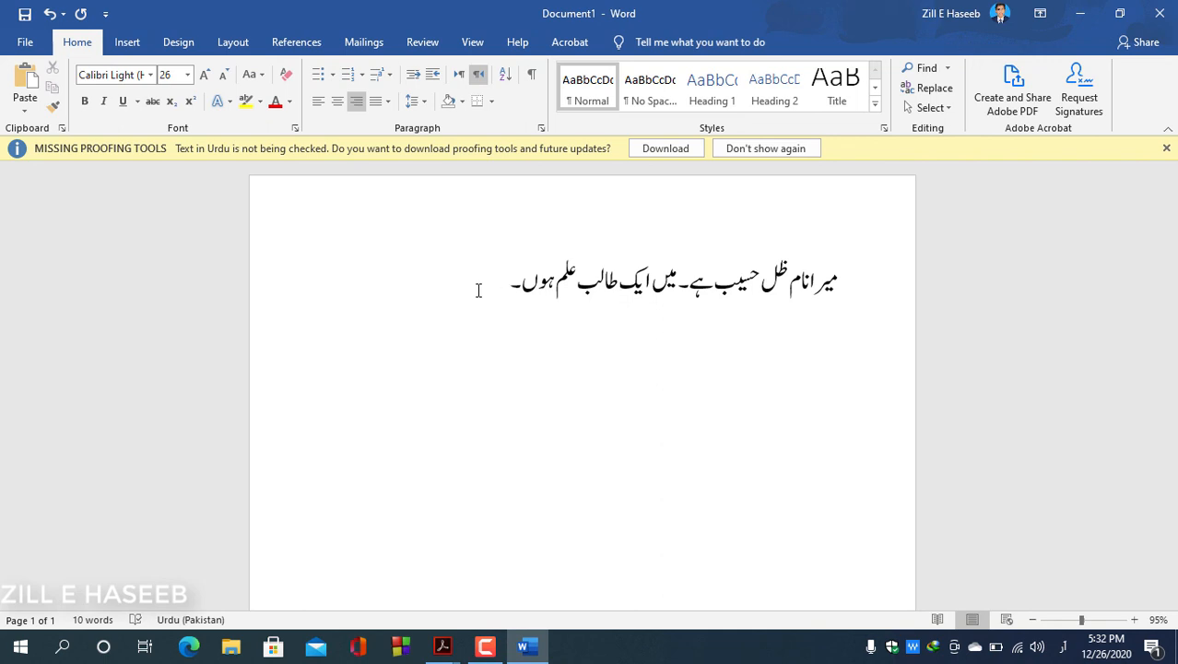
# Step: Close the Word document without saving its changes
pyautogui.click(1159, 13)
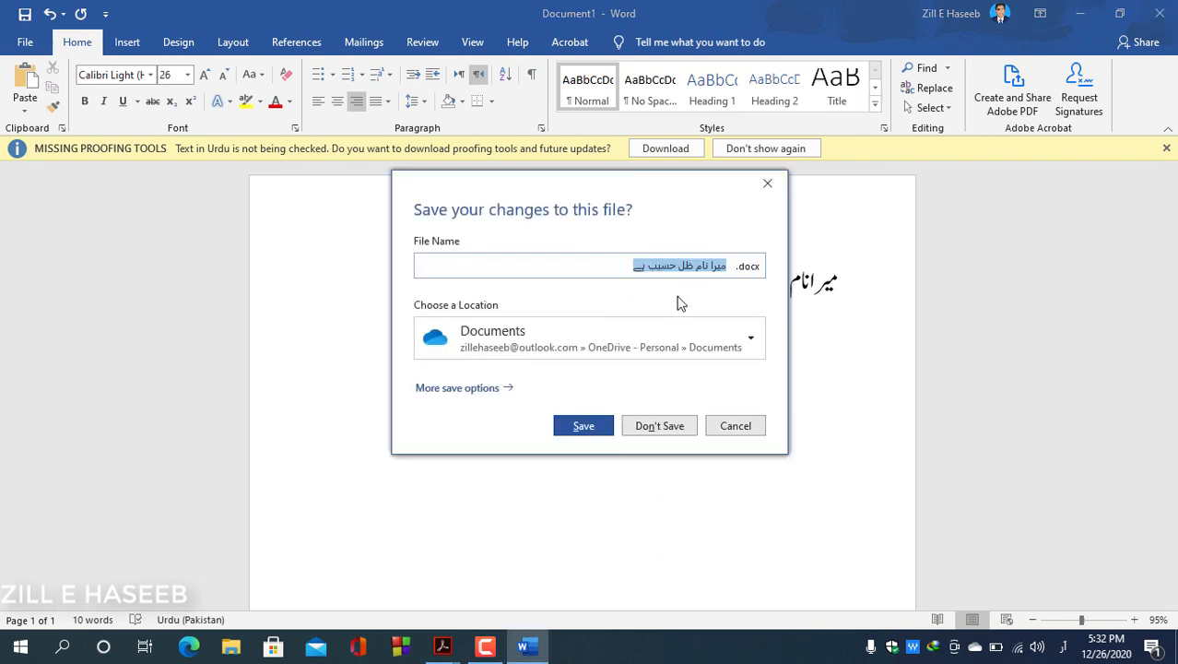
pyautogui.click(661, 426)
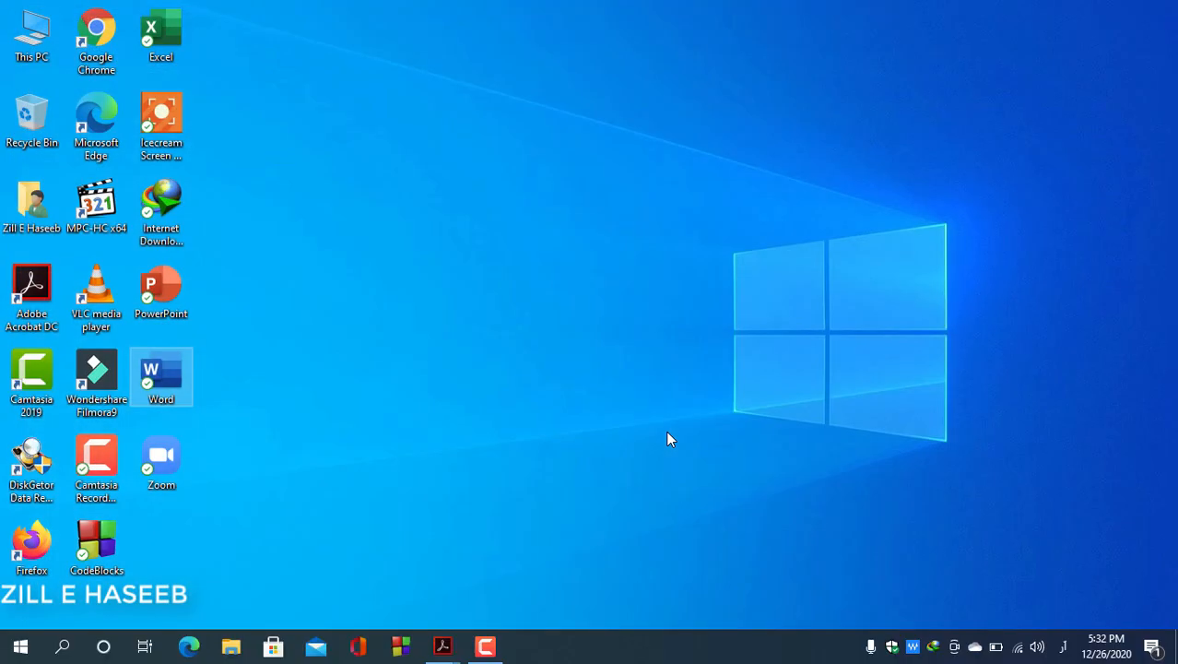